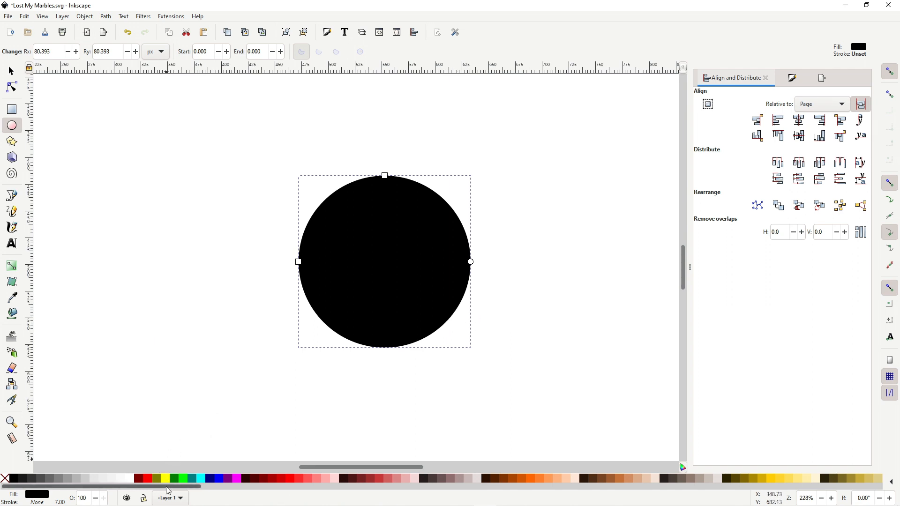
# Fill the circle with dark grey-green 3e4837 and convert it to a reversed radial gradient, transparent at the centre and solid at the edge
pyautogui.moveTo(168, 491); pyautogui.dragTo(397, 505)
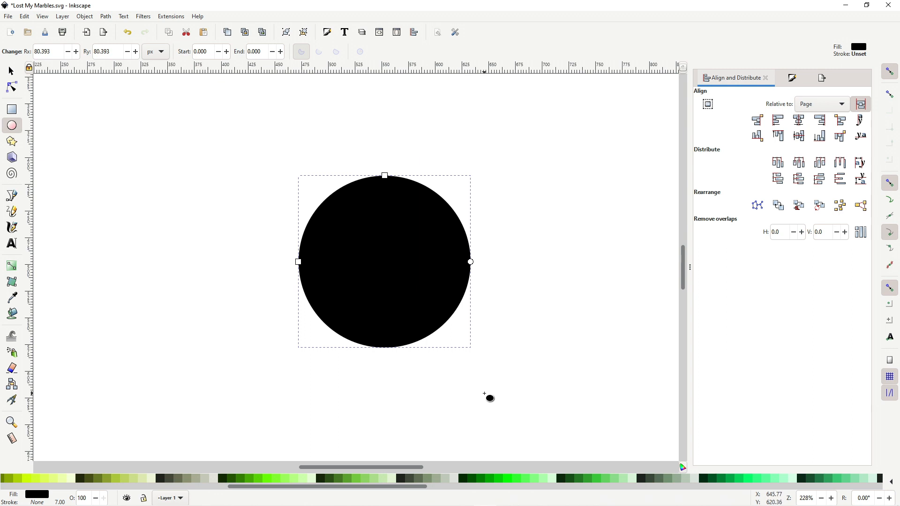
pyautogui.click(413, 482)
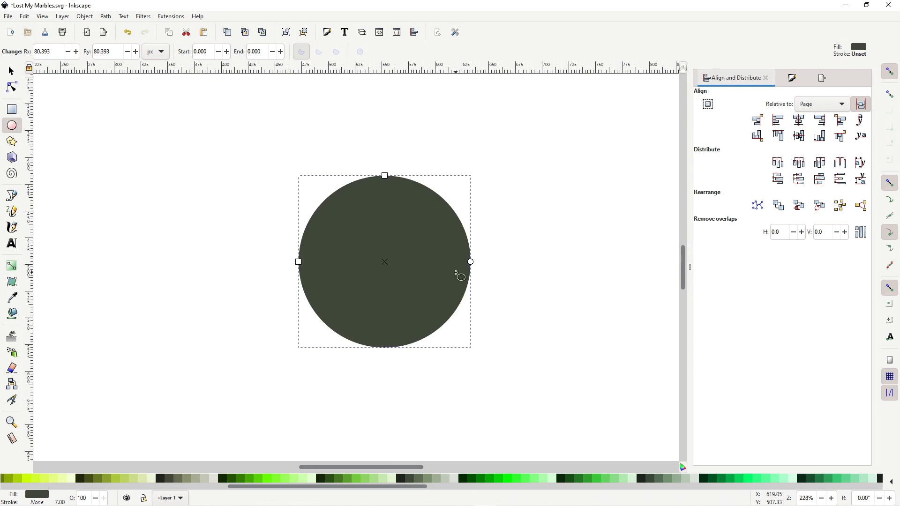
pyautogui.click(792, 77)
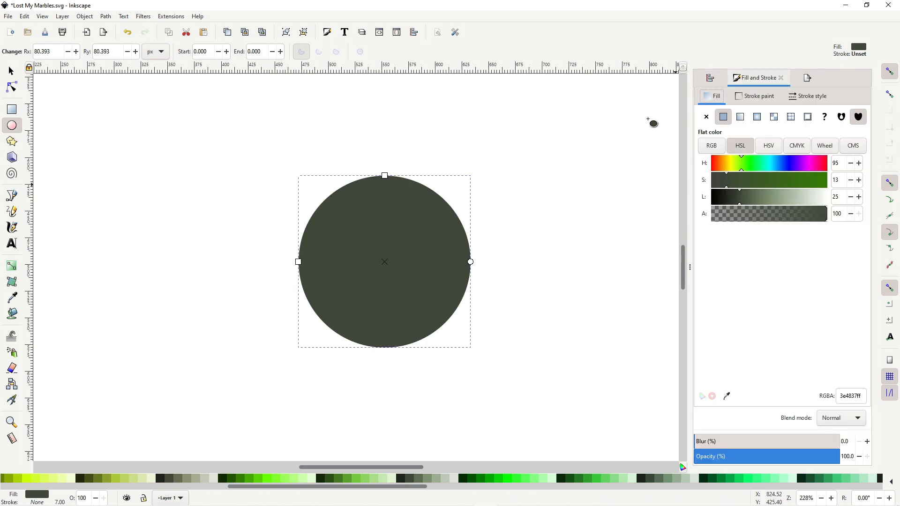
pyautogui.click(758, 117)
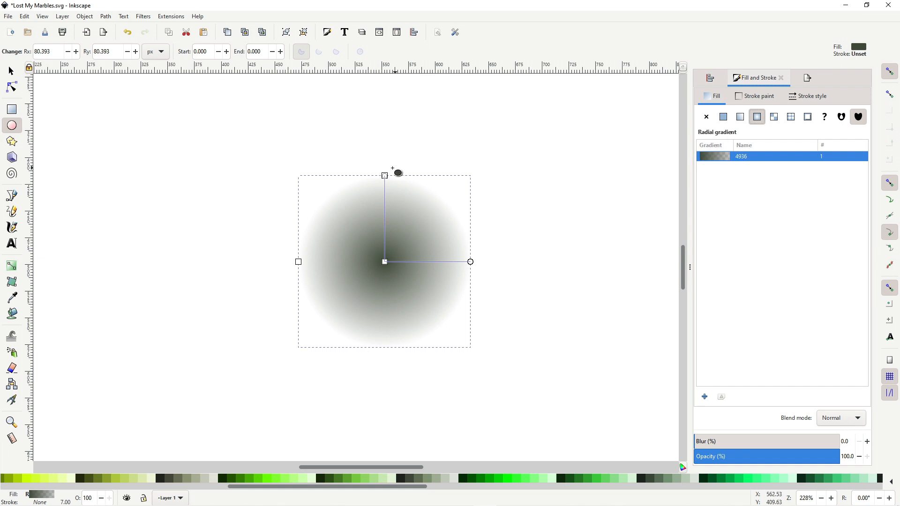
pyautogui.click(14, 269)
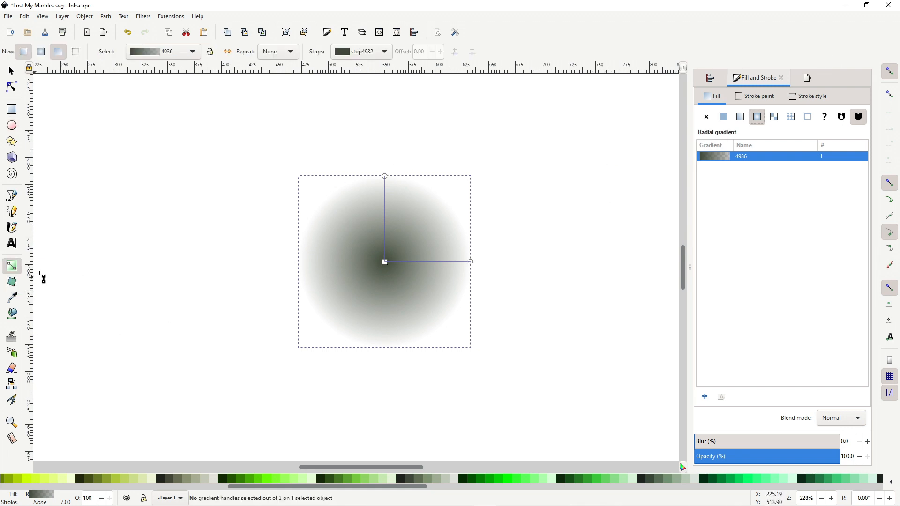
pyautogui.click(228, 53)
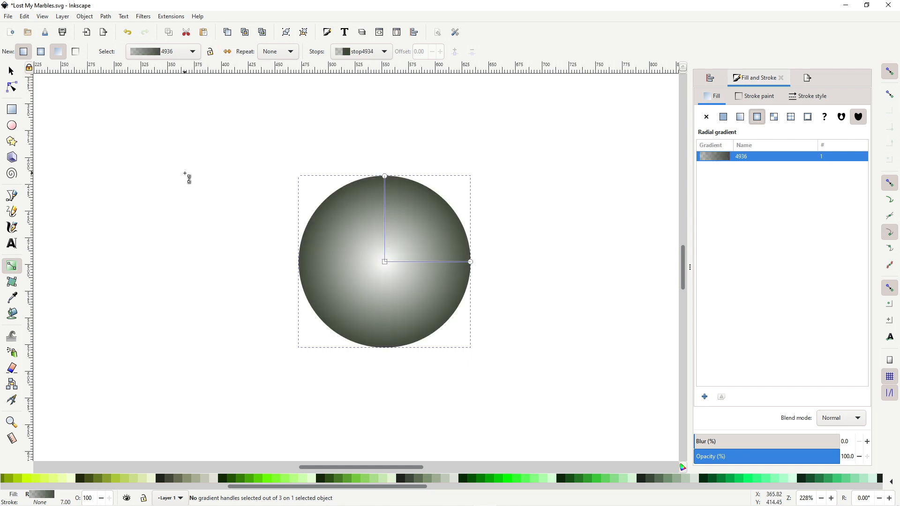
# Set the gradient circle's opacity to 50%
pyautogui.click(11, 72)
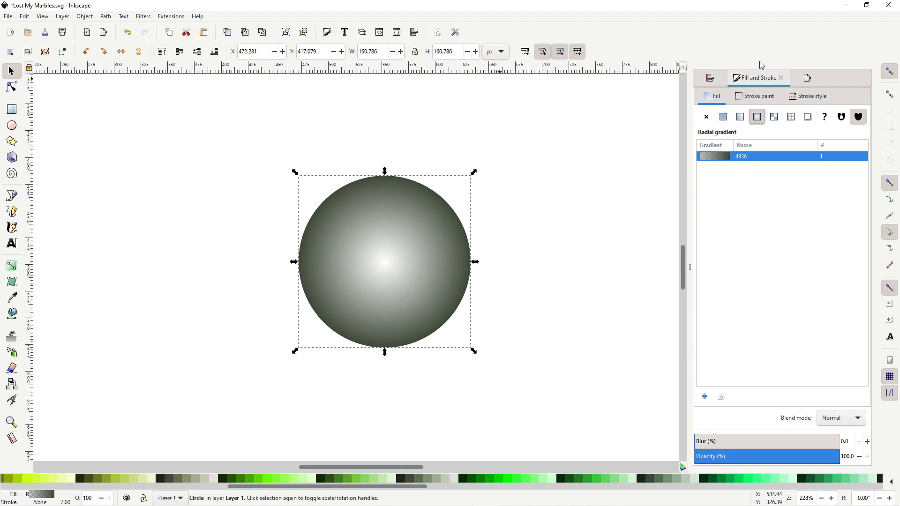
pyautogui.moveTo(829, 456); pyautogui.dragTo(778, 460)
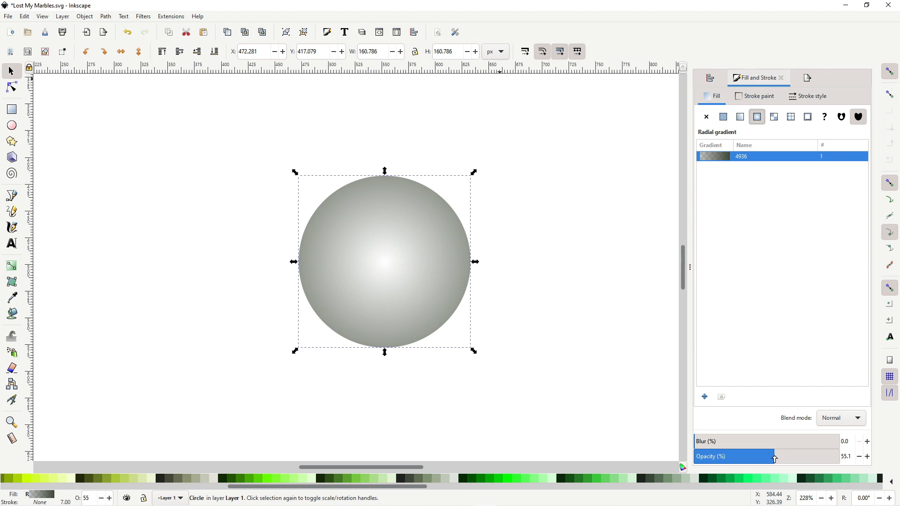
pyautogui.moveTo(774, 458); pyautogui.dragTo(774, 460)
pyautogui.write('50')
pyautogui.press('Return')
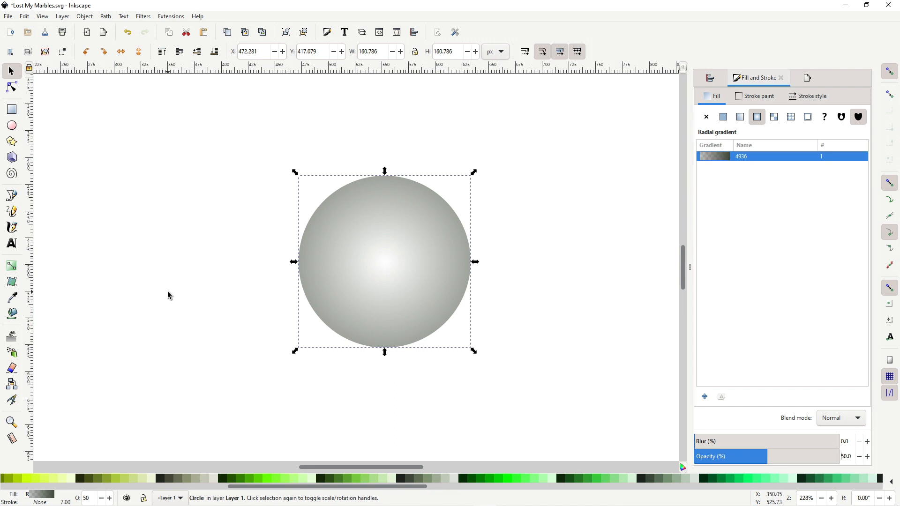
# Draw a closed two-node path as a vertical line about 109 px long beside the circle with the Pen tool
pyautogui.click(13, 196)
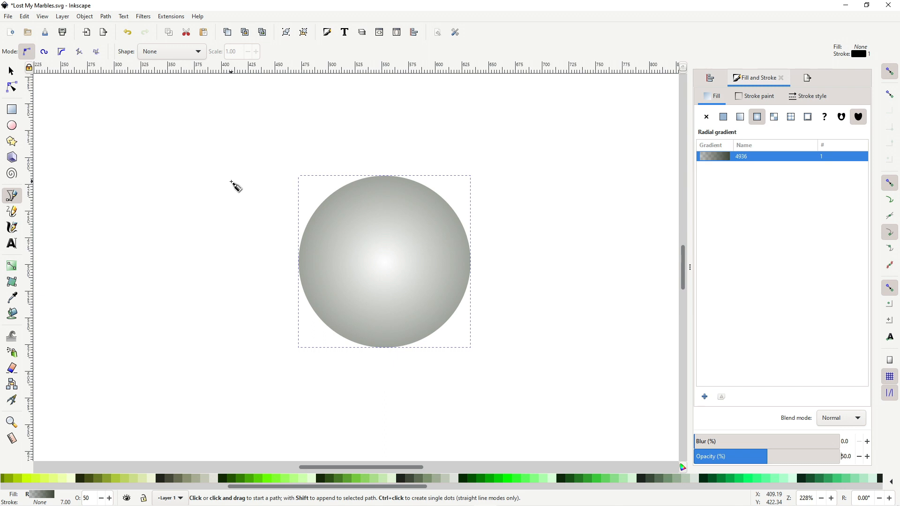
pyautogui.click(206, 173)
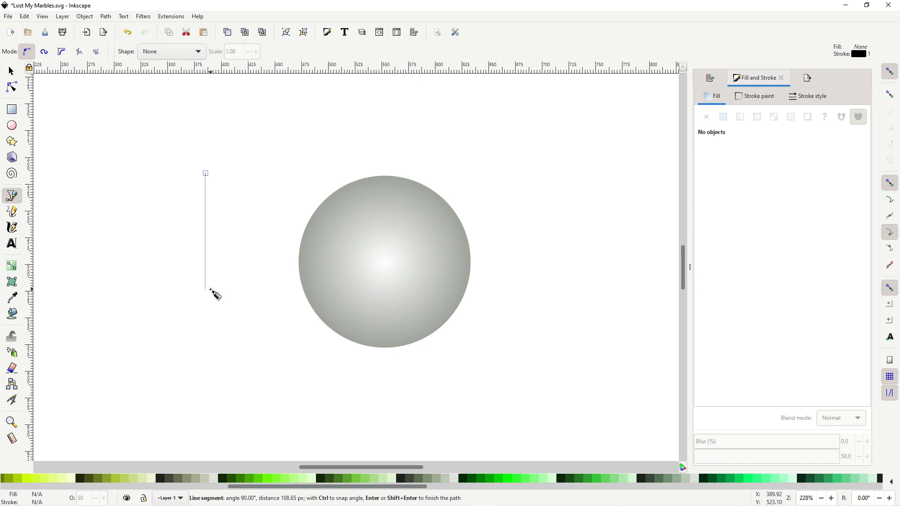
pyautogui.click(211, 290)
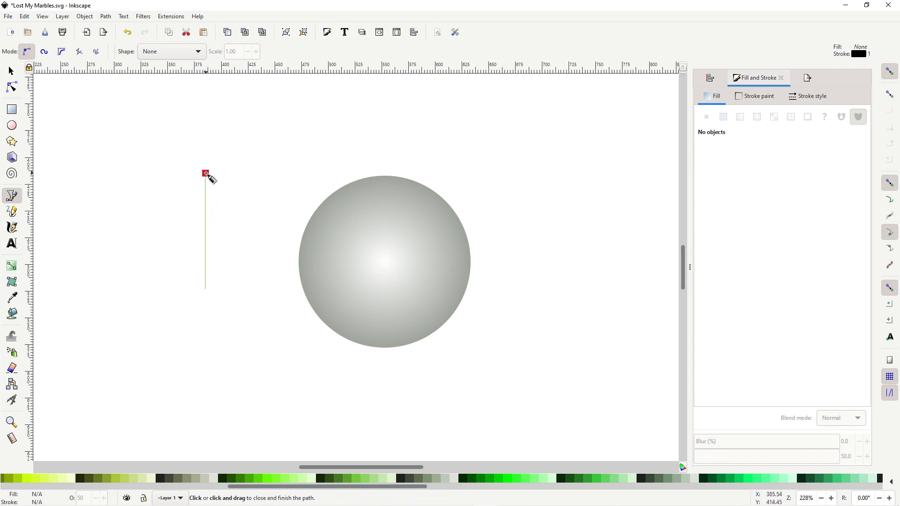
pyautogui.click(206, 174)
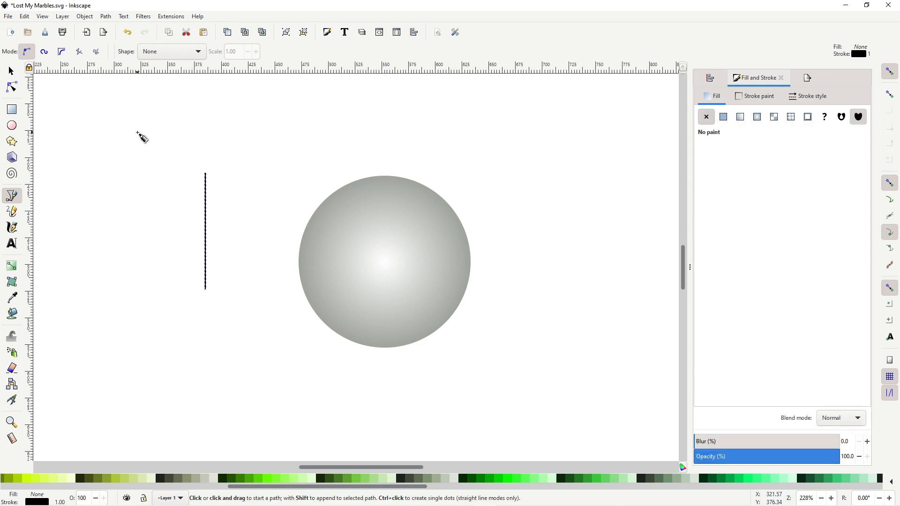
# Bend the vertical path's two overlapping segments outward to opposite sides, forming a leaf shape with a fuller upper part
pyautogui.click(13, 91)
pyautogui.scroll(2, 147, 210)
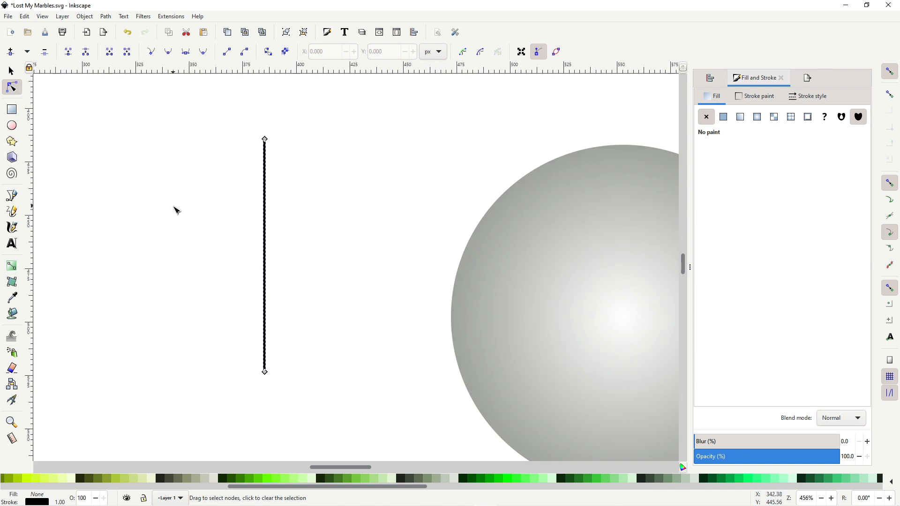
pyautogui.moveTo(269, 221); pyautogui.dragTo(245, 209)
pyautogui.hotkey('ctrl', 'a')
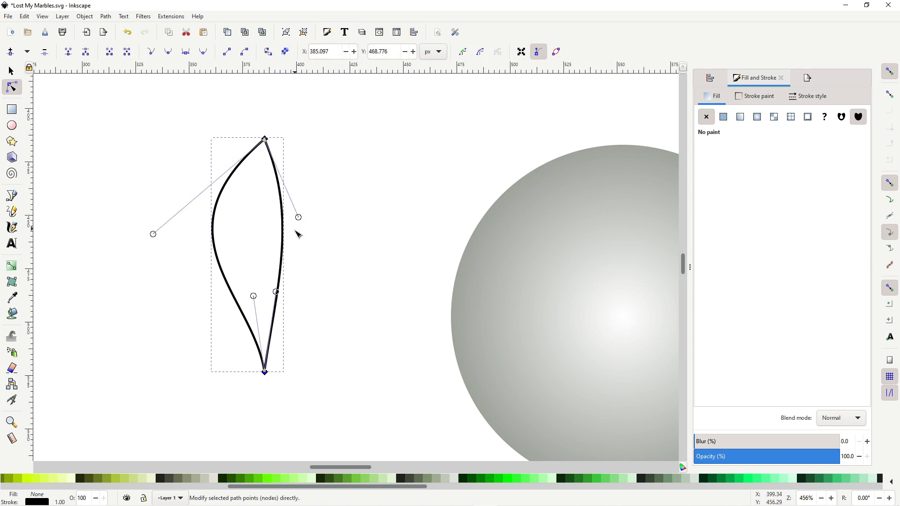
pyautogui.moveTo(284, 247); pyautogui.dragTo(311, 230)
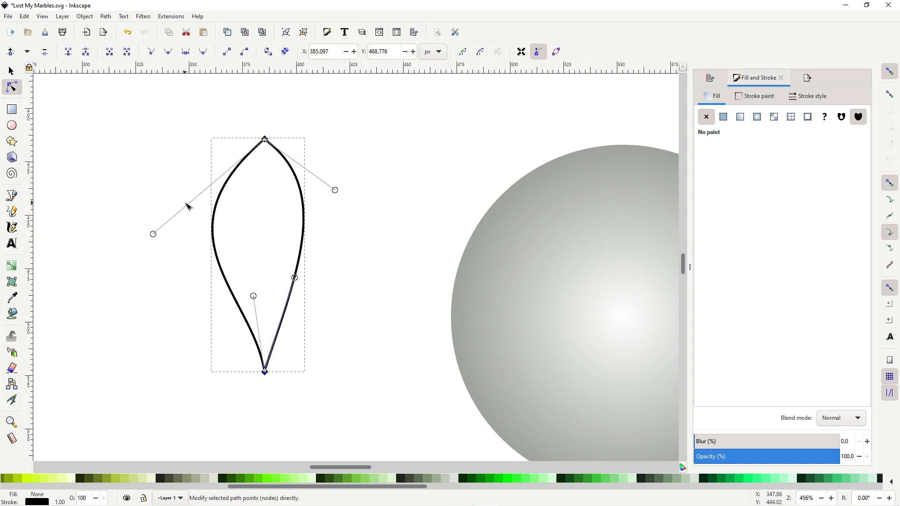
pyautogui.moveTo(153, 234); pyautogui.dragTo(126, 192)
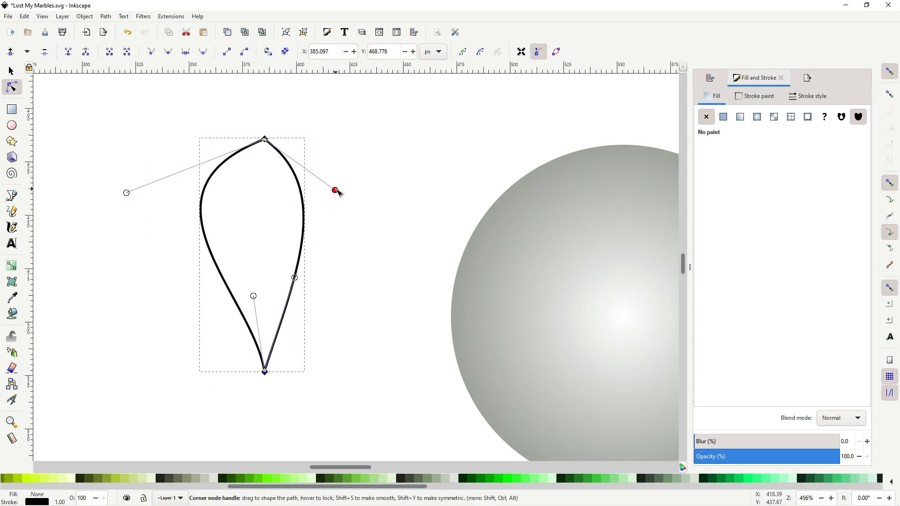
# Adjust the curve handles at both end nodes to turn the leaf outline into a wide S-curved ribbon
pyautogui.moveTo(335, 190); pyautogui.dragTo(223, 217)
pyautogui.moveTo(294, 278); pyautogui.dragTo(430, 300)
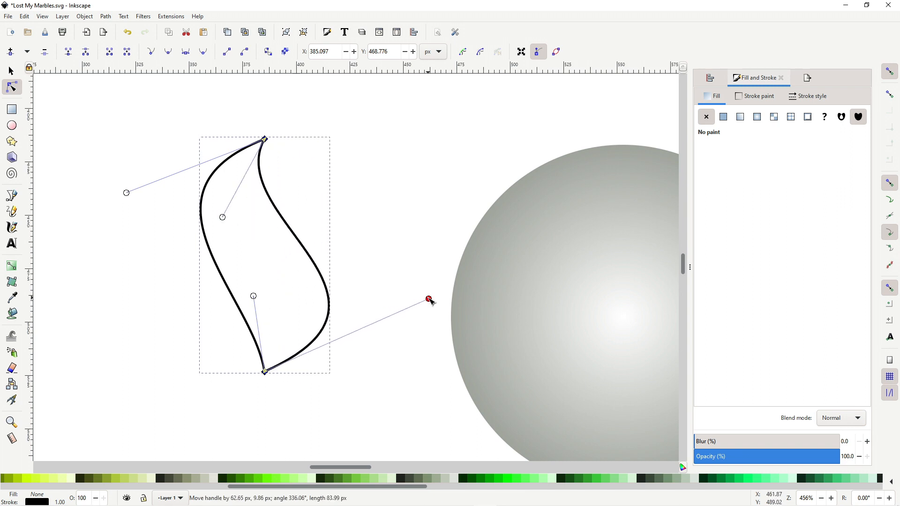
pyautogui.moveTo(430, 299); pyautogui.dragTo(416, 254)
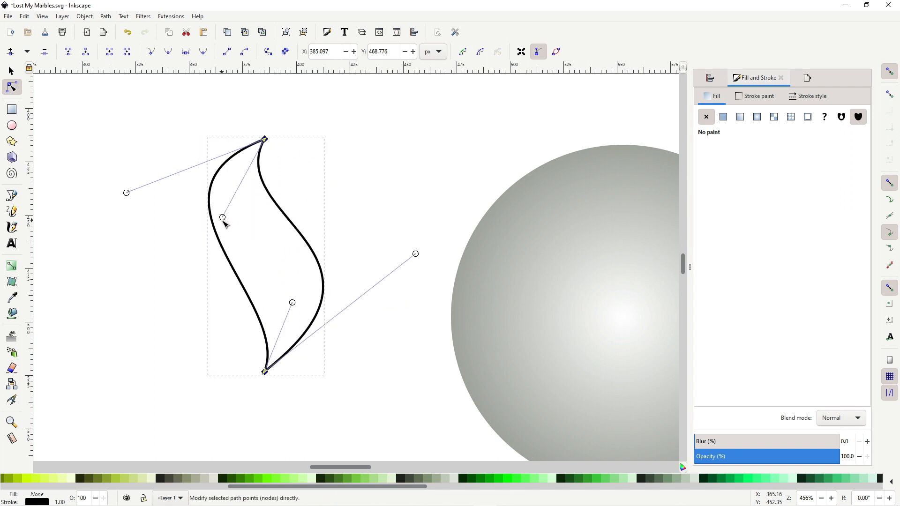
pyautogui.moveTo(223, 217); pyautogui.dragTo(236, 203)
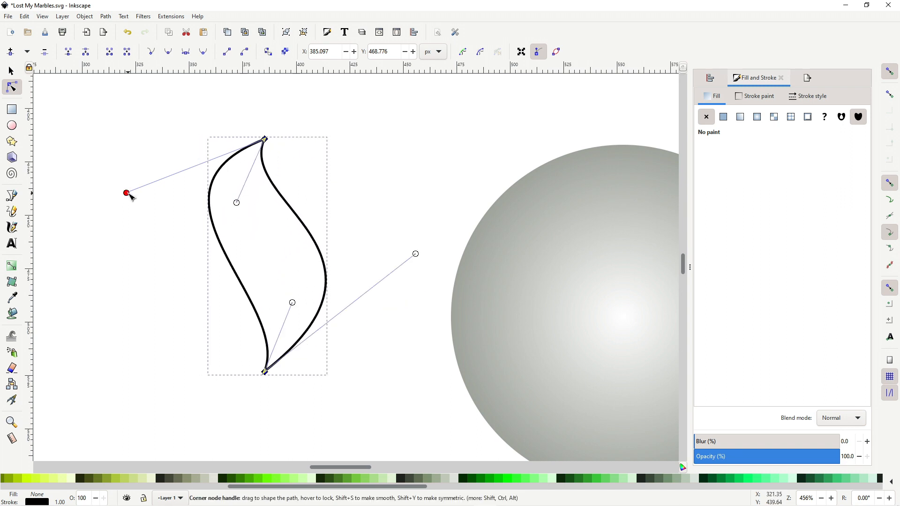
pyautogui.moveTo(127, 194); pyautogui.dragTo(97, 234)
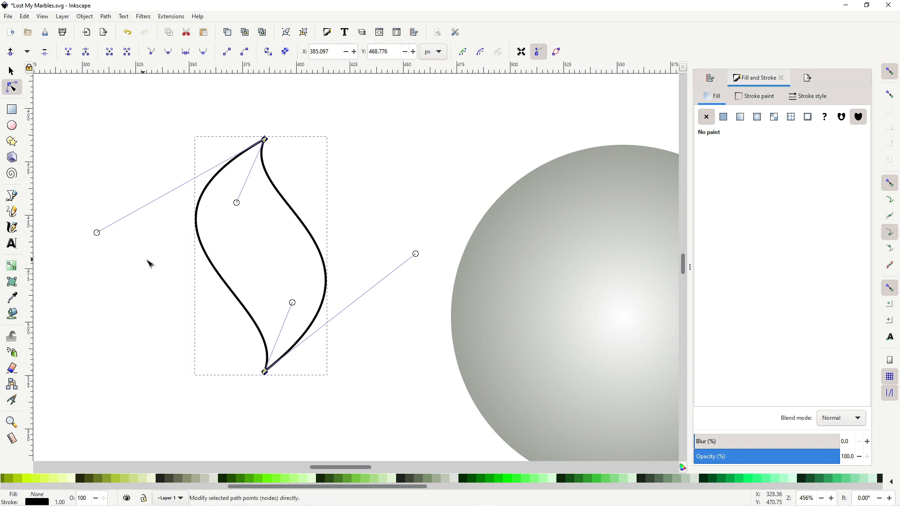
# Fill the S-curved shape with red ff2a2a and remove its stroke
pyautogui.moveTo(339, 486); pyautogui.dragTo(110, 486)
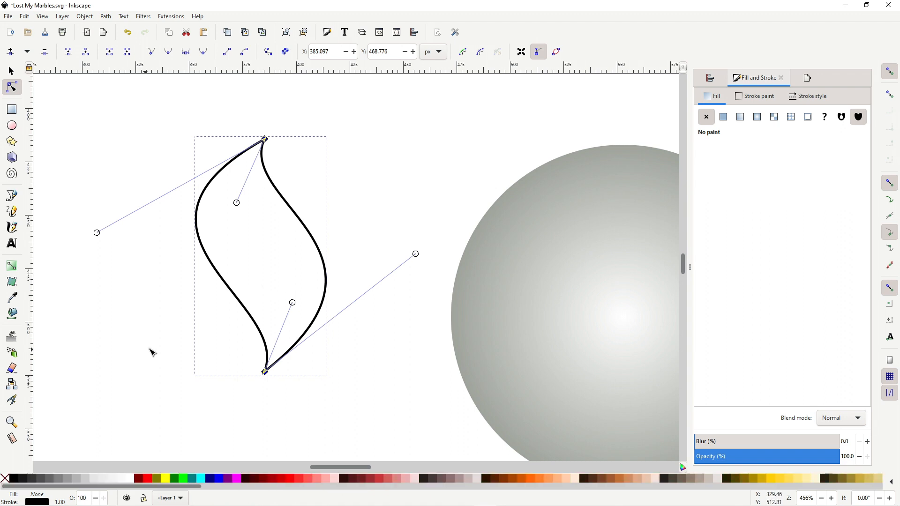
pyautogui.click(296, 477)
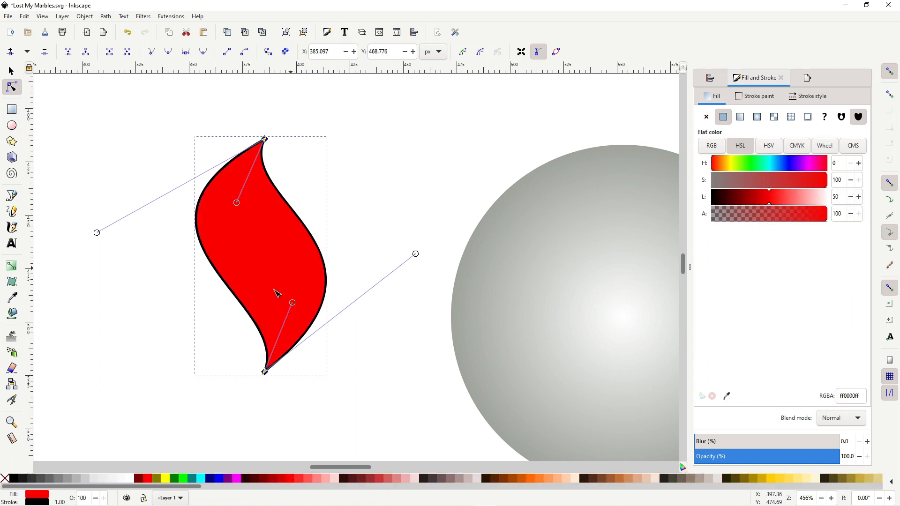
pyautogui.click(282, 481)
pyautogui.click(299, 478)
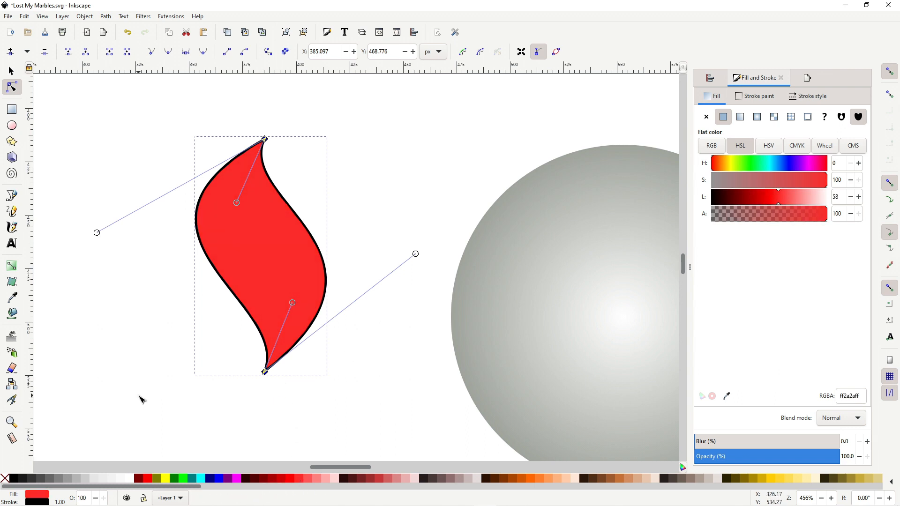
pyautogui.keyDown('shift'); pyautogui.click(5, 479); pyautogui.keyUp('shift')
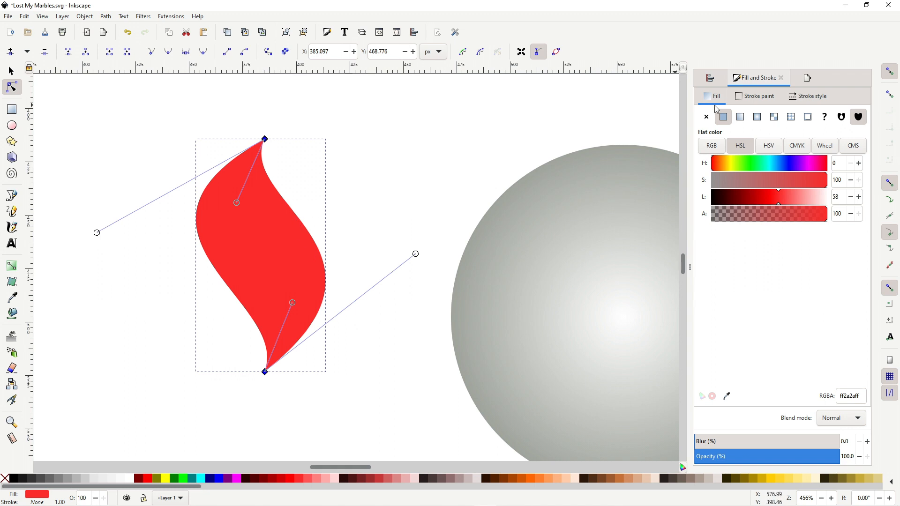
# Give the red shape a vertical linear gradient with an opaque lighter red end at lightness 67 near its upper tip
pyautogui.click(741, 117)
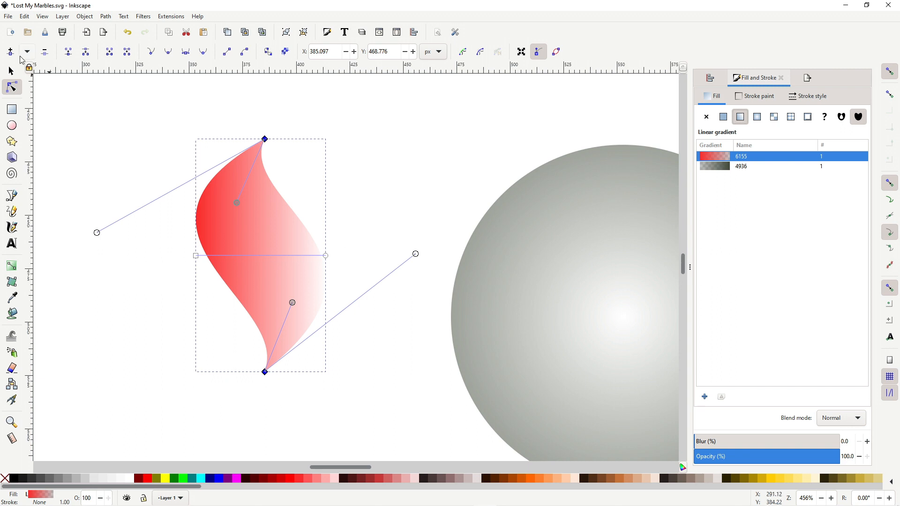
pyautogui.click(326, 257)
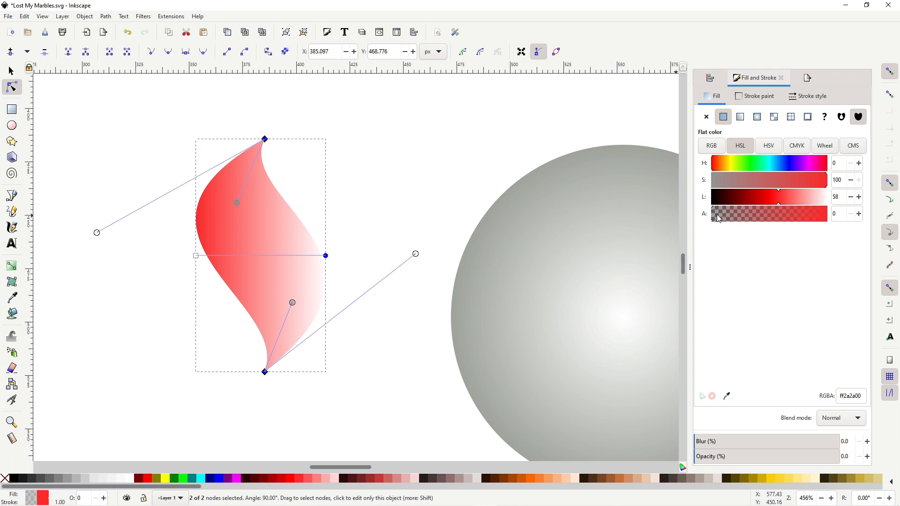
pyautogui.moveTo(719, 219); pyautogui.dragTo(854, 259)
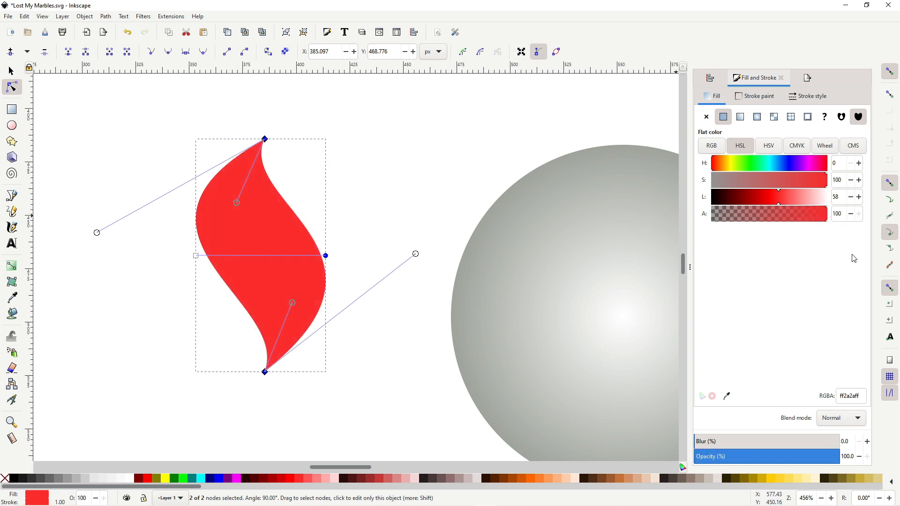
pyautogui.moveTo(779, 204)
pyautogui.mouseDown()
pyautogui.moveTo(793, 201)
pyautogui.moveTo(751, 209)
pyautogui.moveTo(790, 200)
pyautogui.mouseUp()
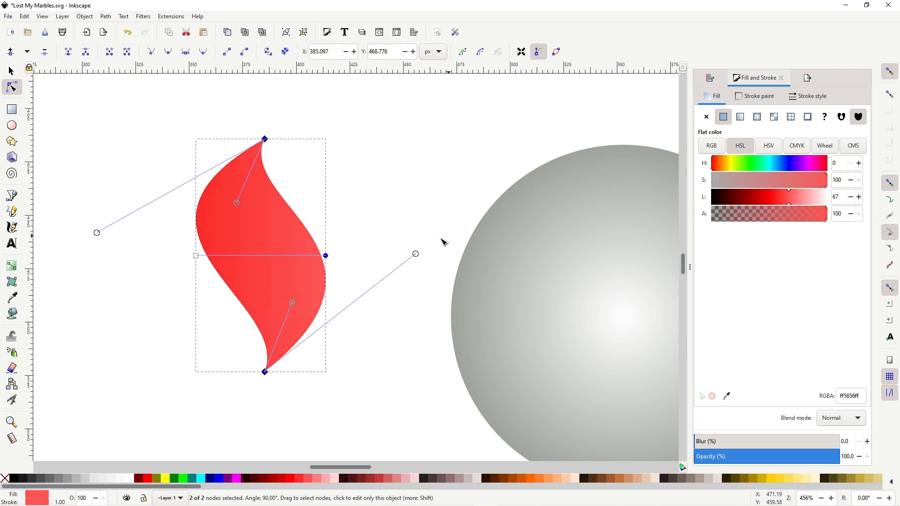
pyautogui.moveTo(327, 256); pyautogui.dragTo(242, 178)
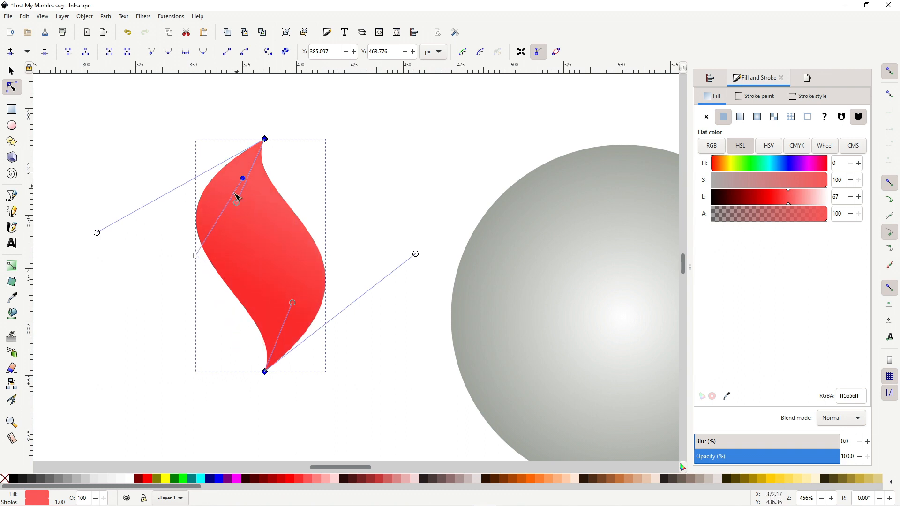
pyautogui.moveTo(196, 256); pyautogui.dragTo(247, 346)
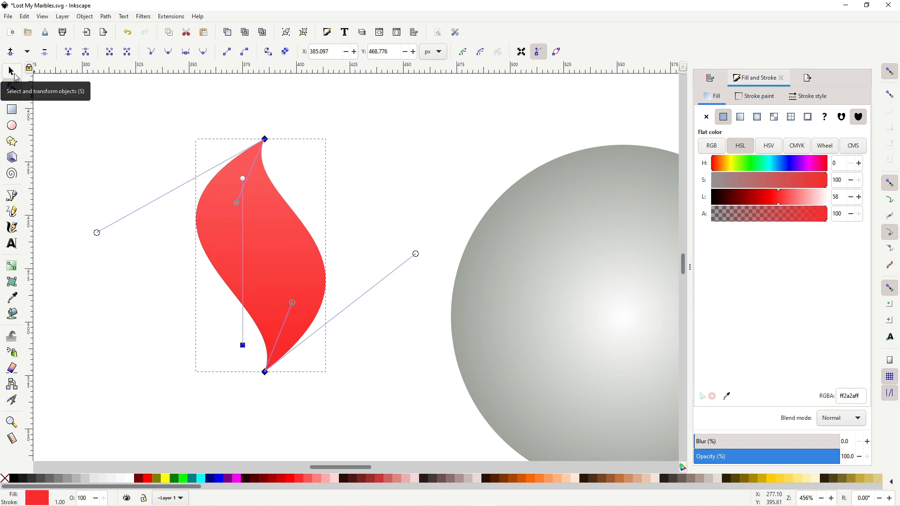
# Duplicate the red ribbon in place and fill the copy with flat blue 2a7fff
pyautogui.click(14, 74)
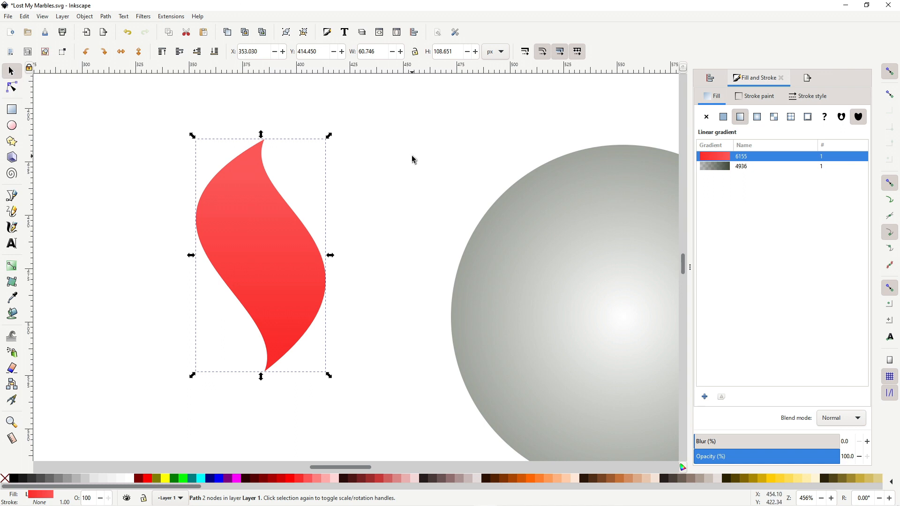
pyautogui.hotkey('ctrl', 'd')
pyautogui.moveTo(179, 486); pyautogui.dragTo(592, 460)
pyautogui.click(623, 479)
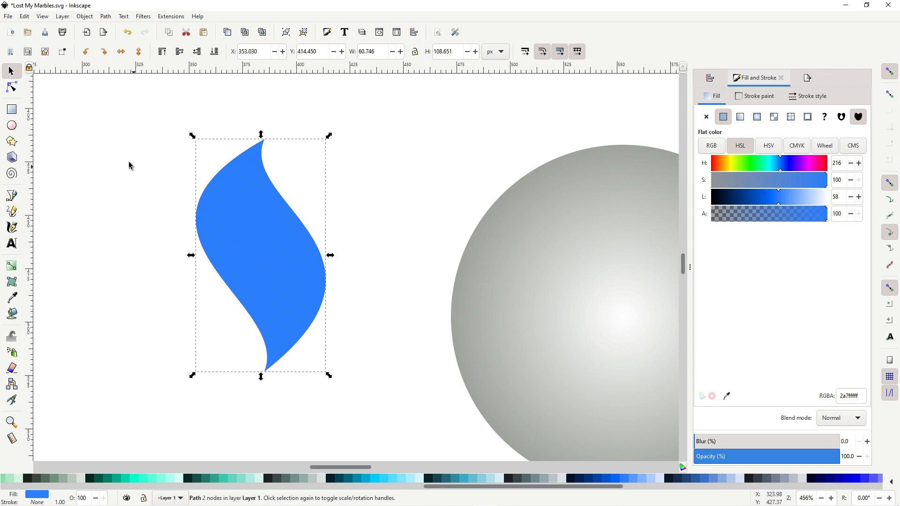
# Bend both sides of the blue copy inward to form a narrower S-curved stripe centred on the red ribbon
pyautogui.click(13, 90)
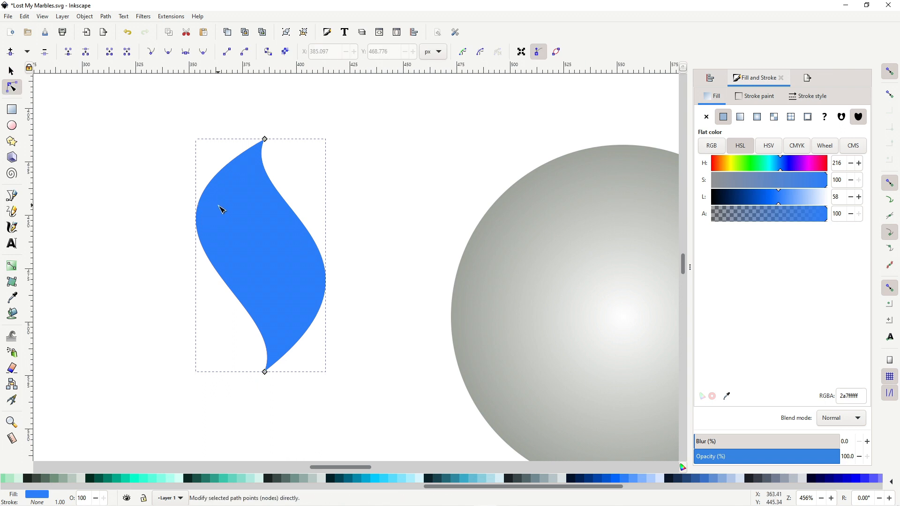
pyautogui.click(200, 221)
pyautogui.moveTo(202, 225); pyautogui.dragTo(231, 235)
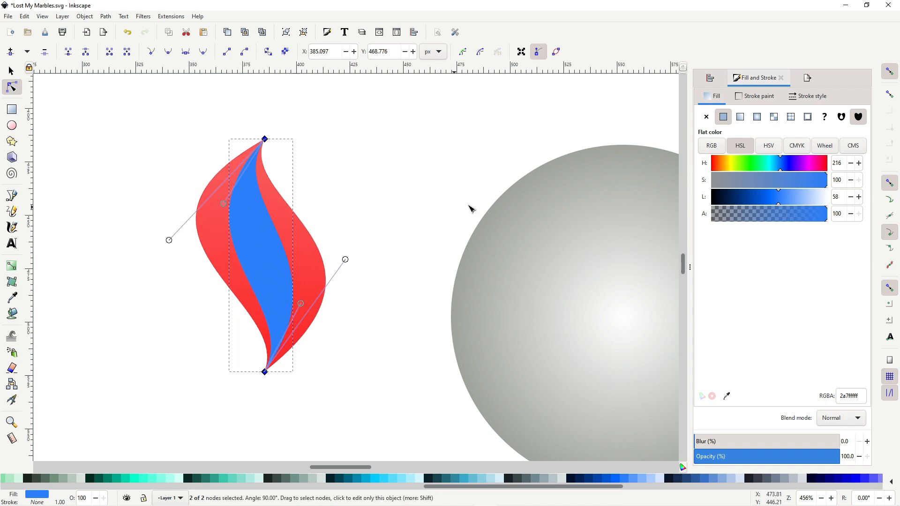
# Give the blue stripe a lengthwise linear gradient from blue near its upper tip to opaque blue 0057da near its lower tip
pyautogui.click(741, 118)
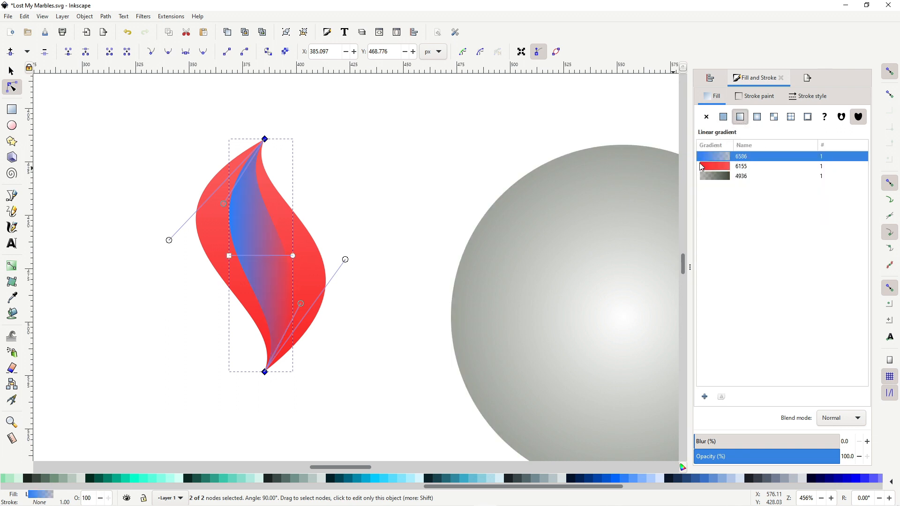
pyautogui.click(293, 256)
pyautogui.moveTo(721, 214); pyautogui.dragTo(887, 202)
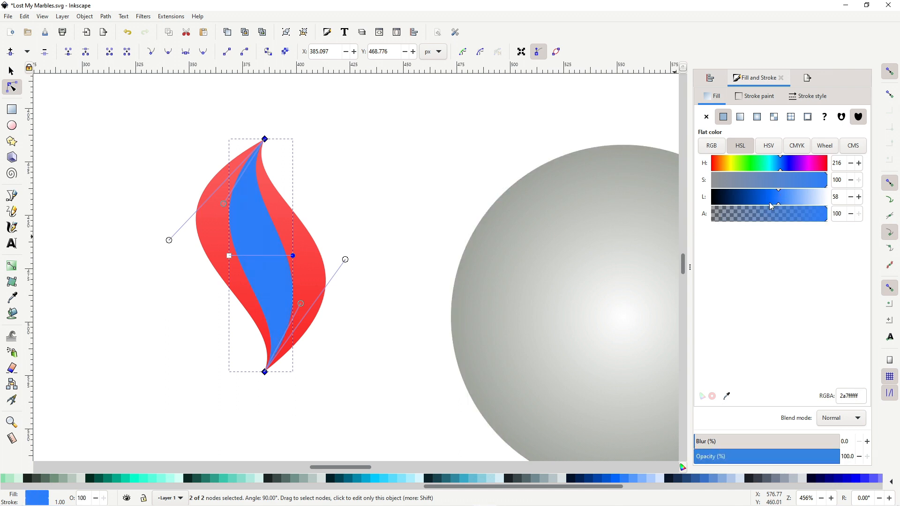
pyautogui.moveTo(779, 207); pyautogui.dragTo(761, 207)
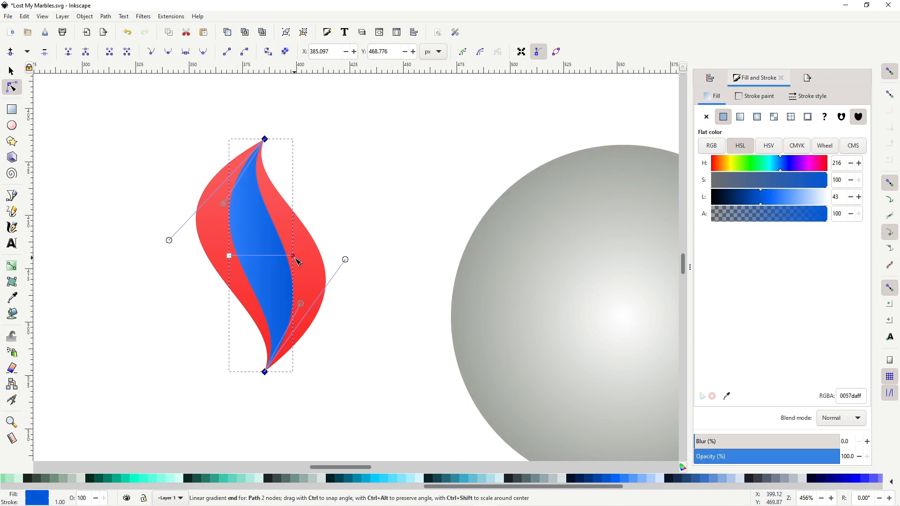
pyautogui.moveTo(293, 256); pyautogui.dragTo(274, 314)
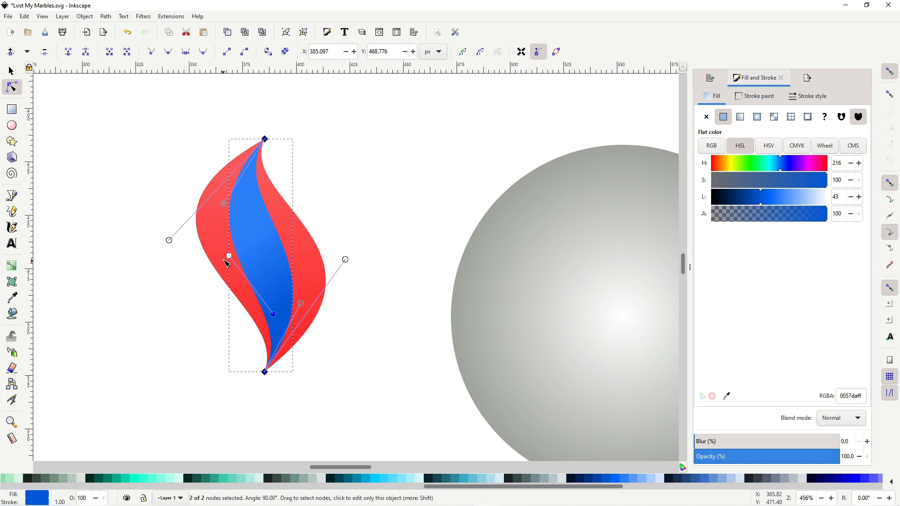
pyautogui.moveTo(231, 256); pyautogui.dragTo(255, 201)
# Move the red and blue ribbons together onto the centre of the grey circle and scale them to about 76 by 136 px
pyautogui.press('s')
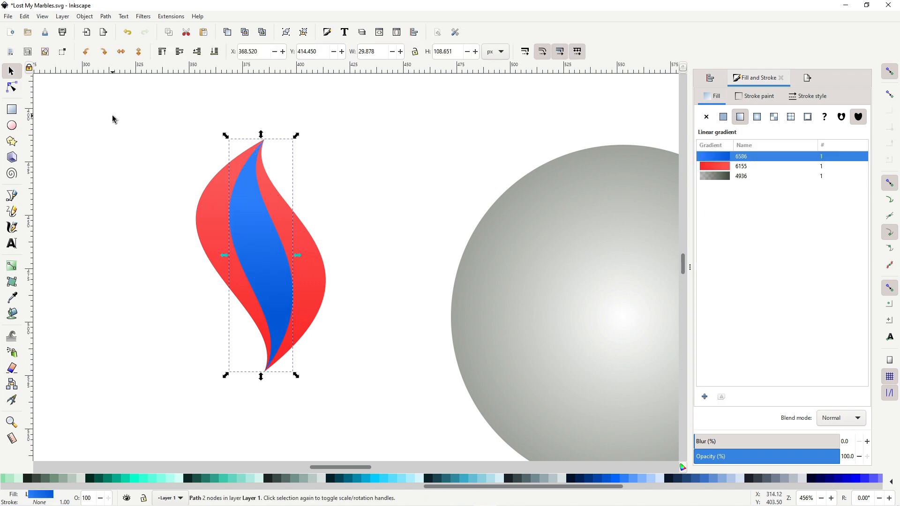
pyautogui.moveTo(112, 117); pyautogui.dragTo(410, 410)
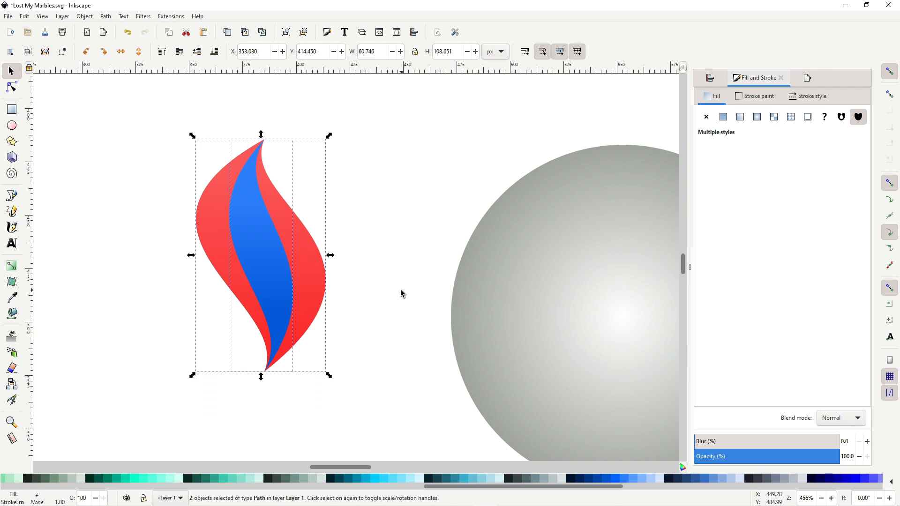
pyautogui.keyDown('ctrl'); pyautogui.scroll(-1, 303, 270); pyautogui.keyUp('ctrl')
pyautogui.scroll(-2, 412, 288)
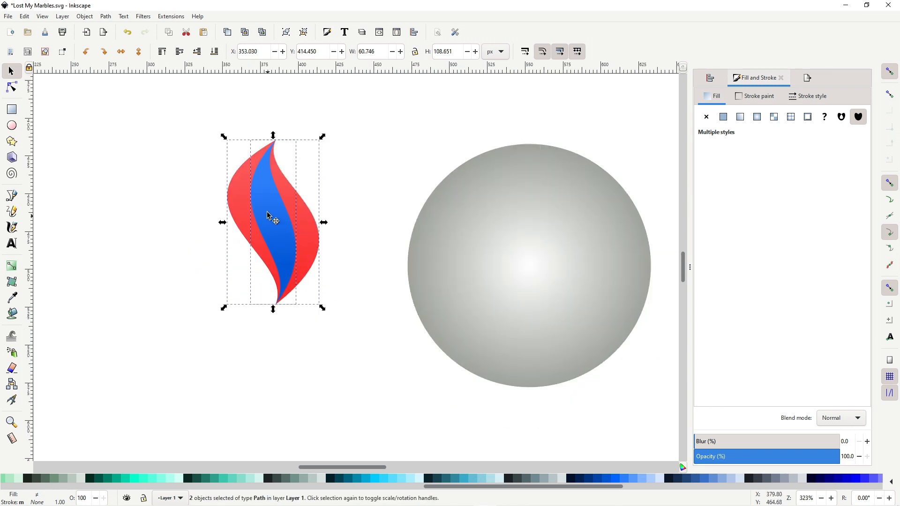
pyautogui.moveTo(269, 216); pyautogui.dragTo(532, 263)
pyautogui.hscroll(5, 466, 294)
pyautogui.scroll(1, 468, 287)
pyautogui.moveTo(395, 276); pyautogui.dragTo(384, 236)
pyautogui.scroll(2, 402, 279)
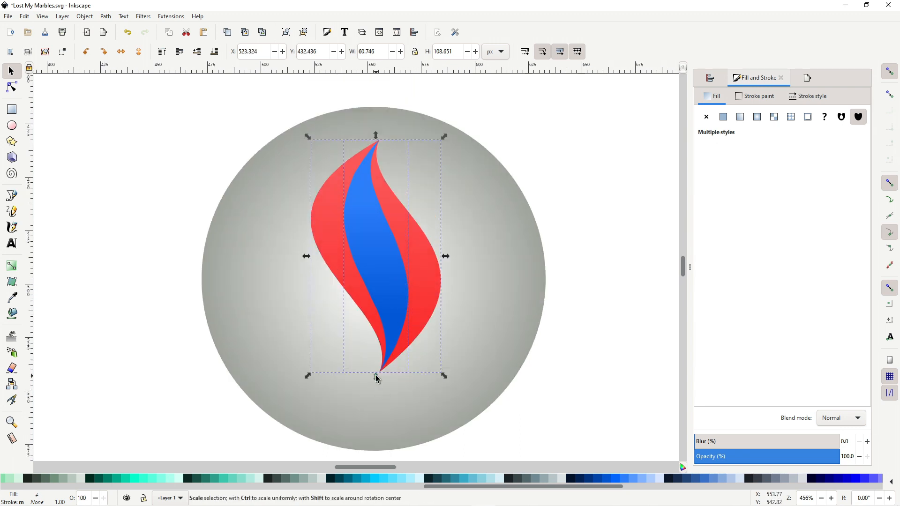
pyautogui.moveTo(376, 378); pyautogui.dragTo(387, 430)
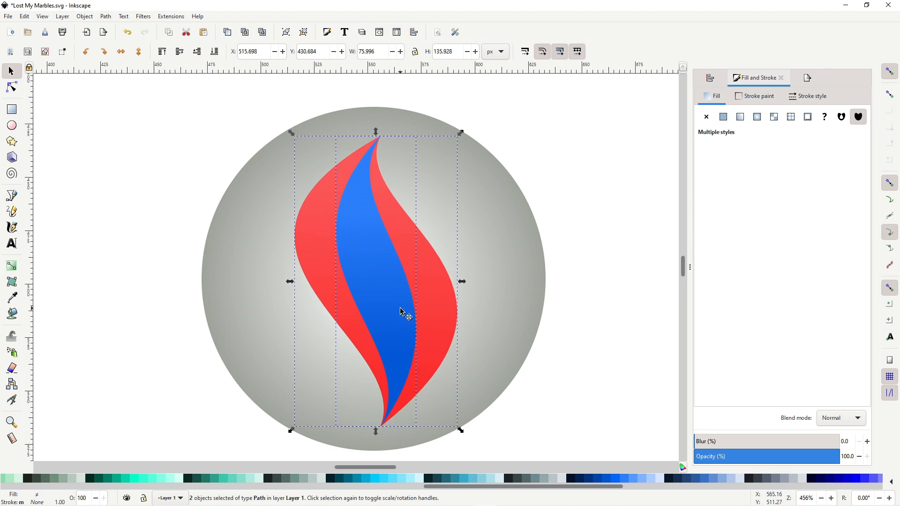
# Group the red and blue ribbons and send the group behind the translucent grey circle
pyautogui.press('ctrl')
pyautogui.hotkey('ctrl', 'g')
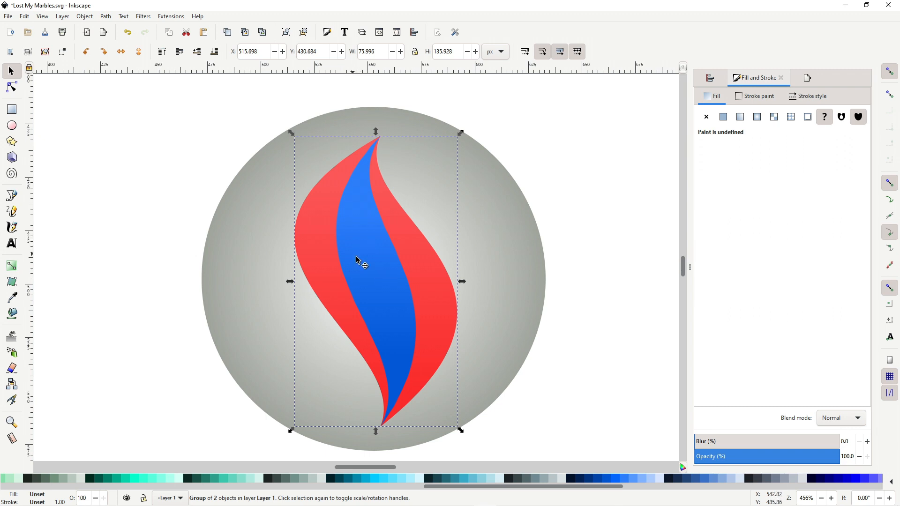
pyautogui.click(219, 56)
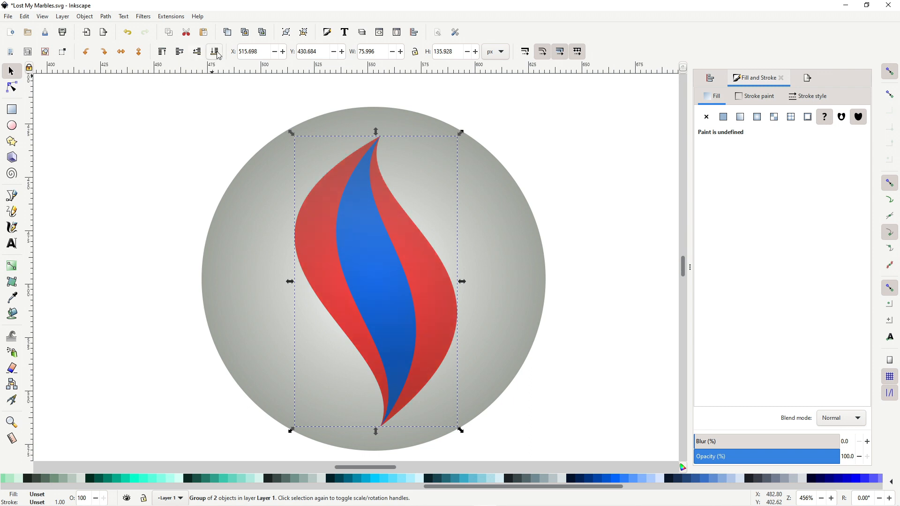
pyautogui.click(542, 143)
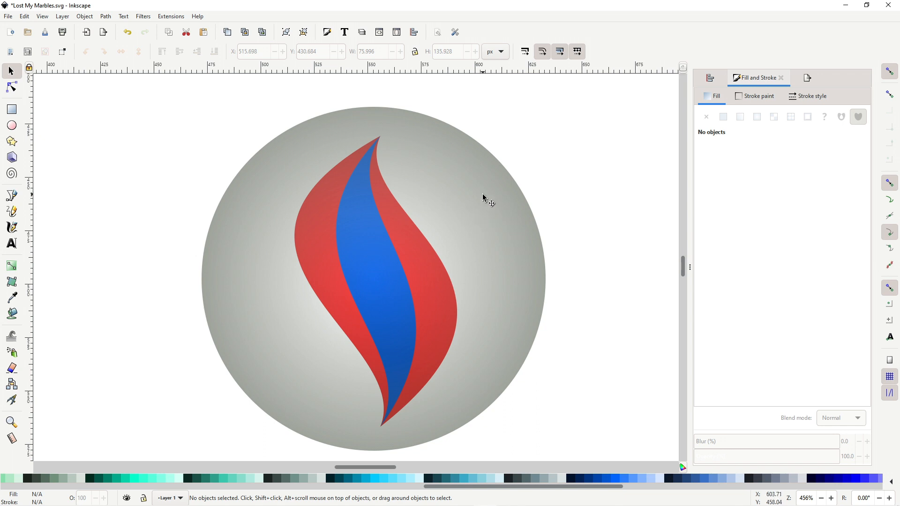
# Set the grey circle's opacity to 75%
pyautogui.click(486, 179)
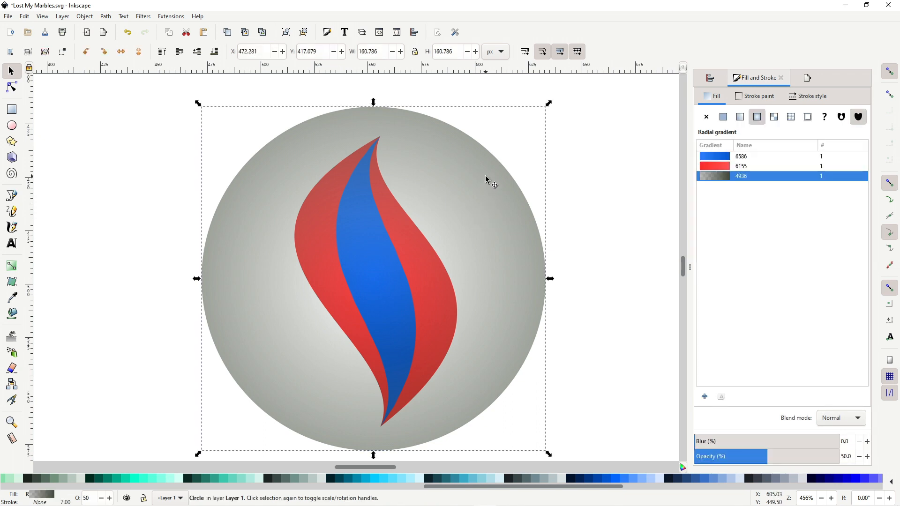
pyautogui.moveTo(770, 456); pyautogui.dragTo(842, 449)
pyautogui.doubleClick(853, 457)
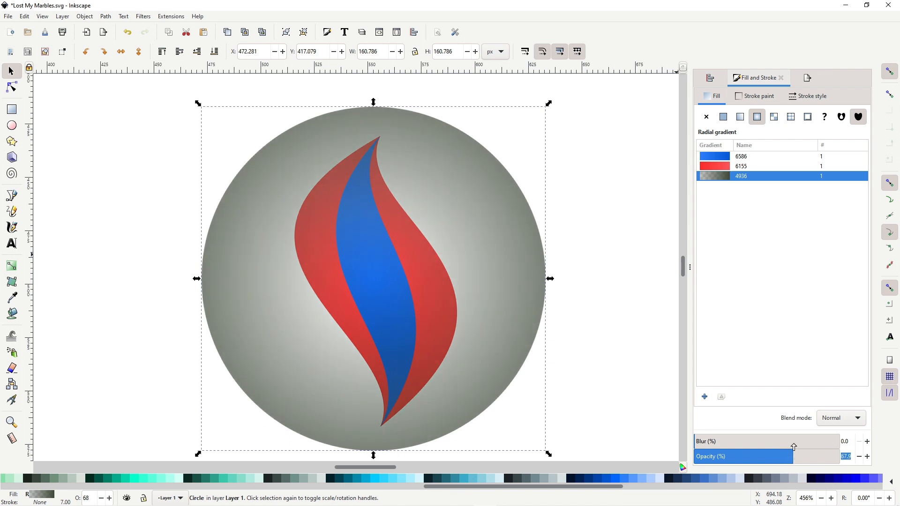
pyautogui.press('Return')
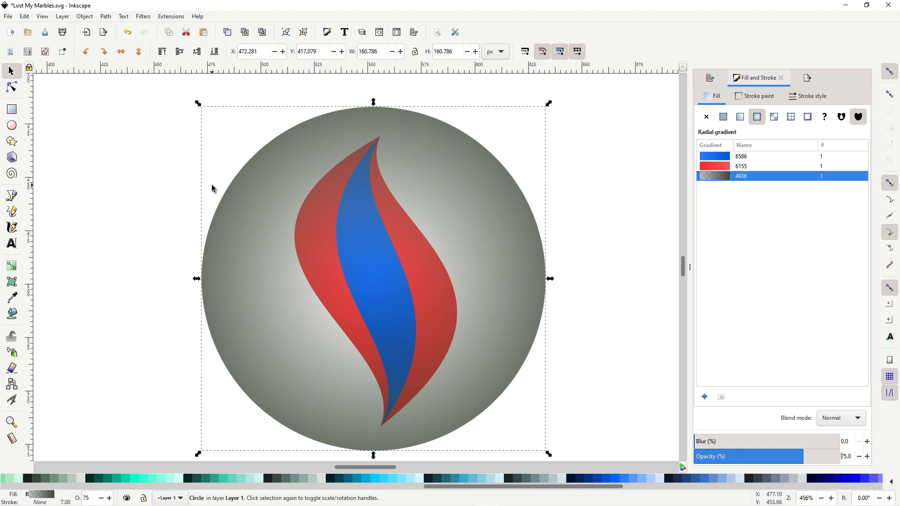
# Add a middle stop to the grey circle's radial gradient at an offset of about 0.6 with alpha about 31
pyautogui.click(12, 267)
pyautogui.click(373, 279)
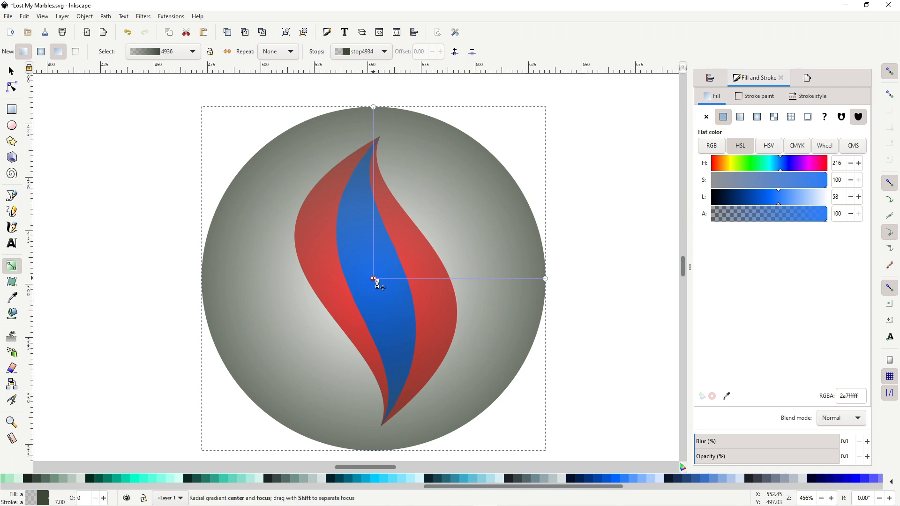
pyautogui.click(455, 52)
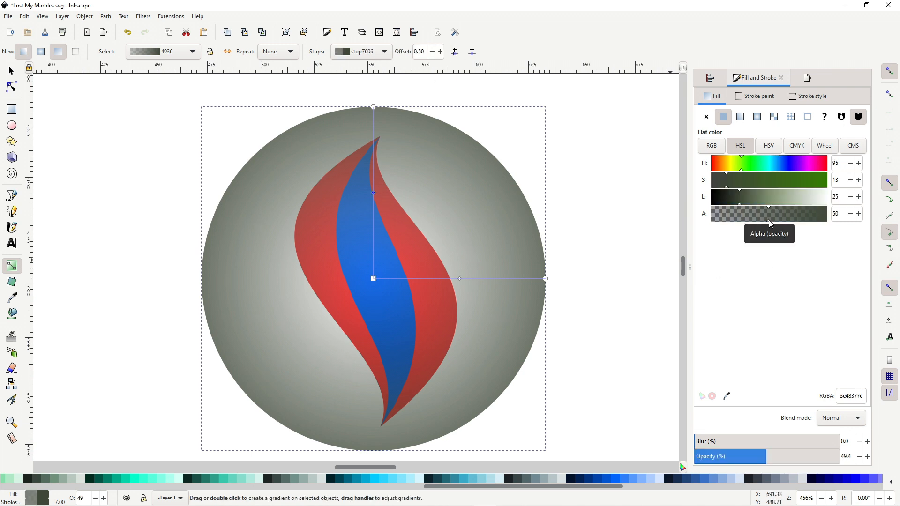
pyautogui.moveTo(770, 225); pyautogui.dragTo(732, 240)
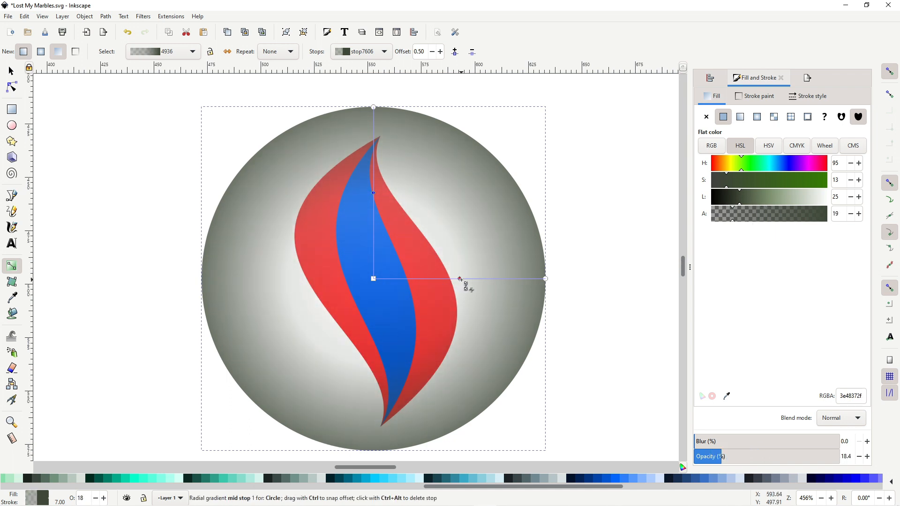
pyautogui.moveTo(461, 280)
pyautogui.mouseDown()
pyautogui.moveTo(499, 274)
pyautogui.moveTo(475, 279)
pyautogui.mouseUp()
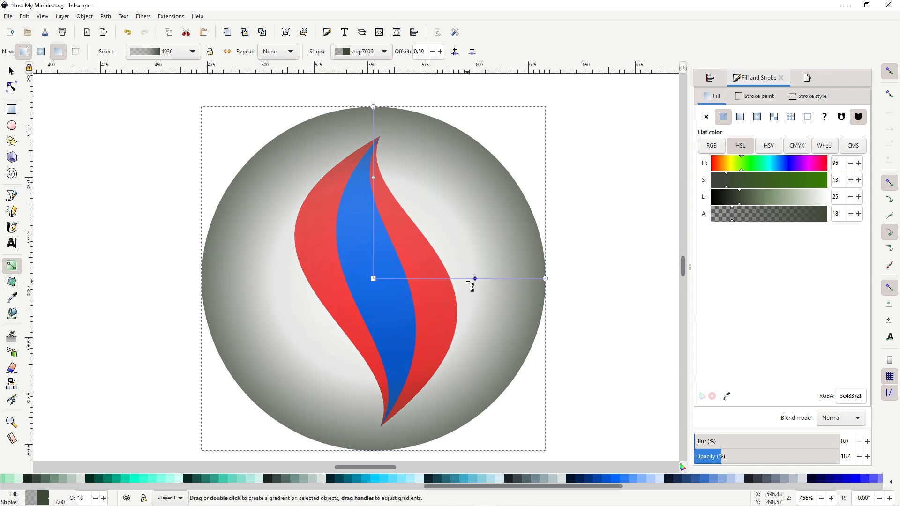
pyautogui.moveTo(475, 279); pyautogui.dragTo(479, 279)
pyautogui.click(749, 215)
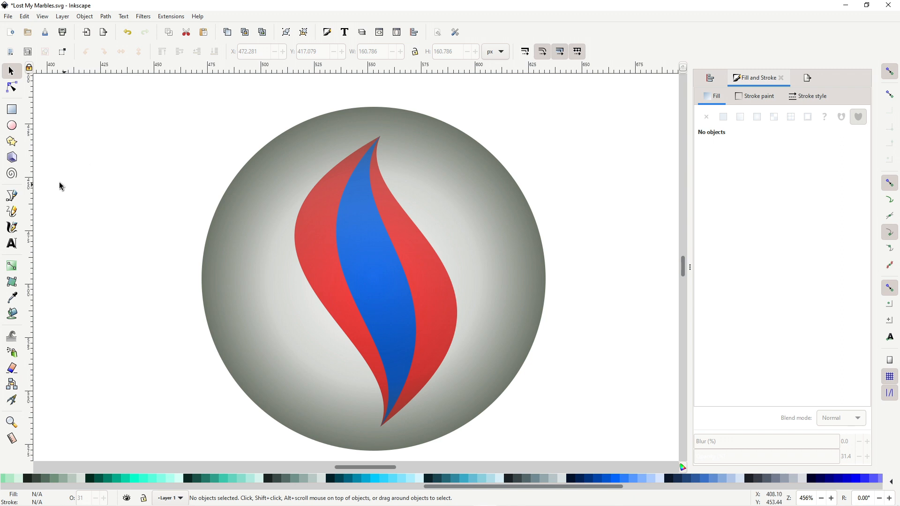
# Draw a white circle about 42 px wide over the marble's upper left and make it fully opaque
pyautogui.click(12, 125)
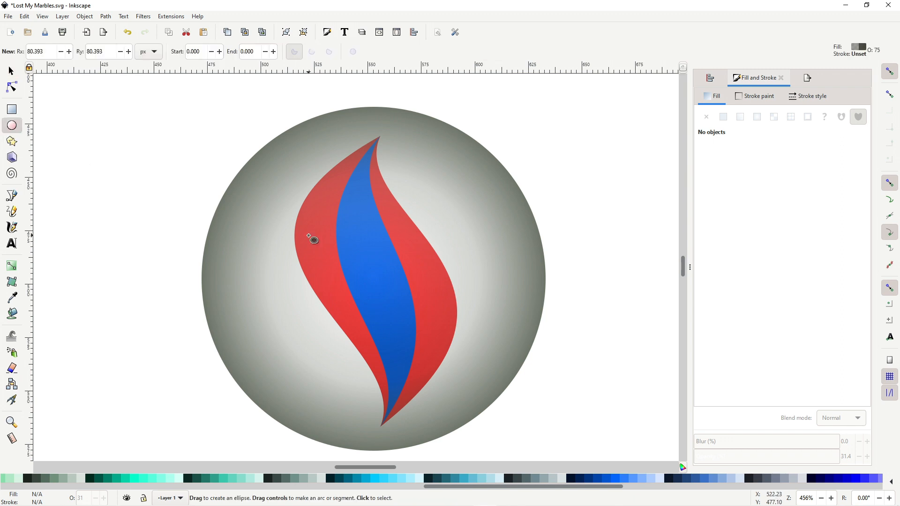
pyautogui.hscroll(-5, 242, 479)
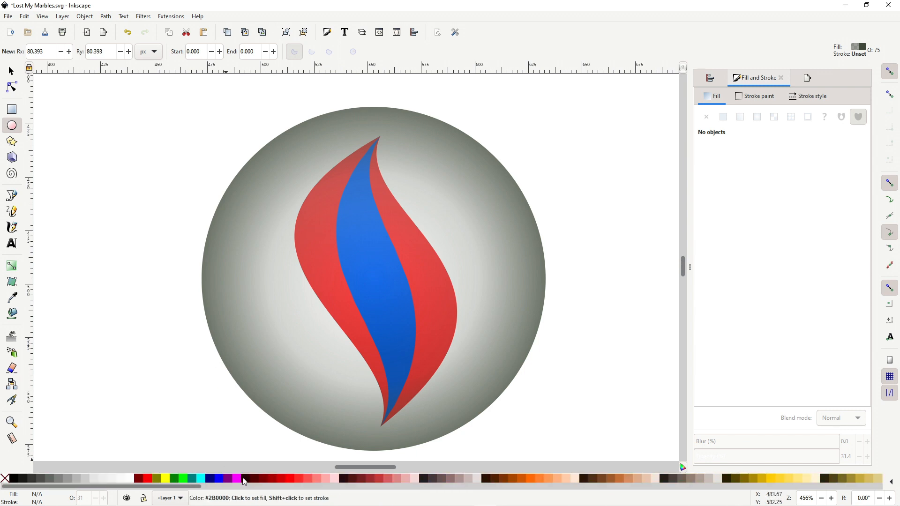
pyautogui.click(131, 479)
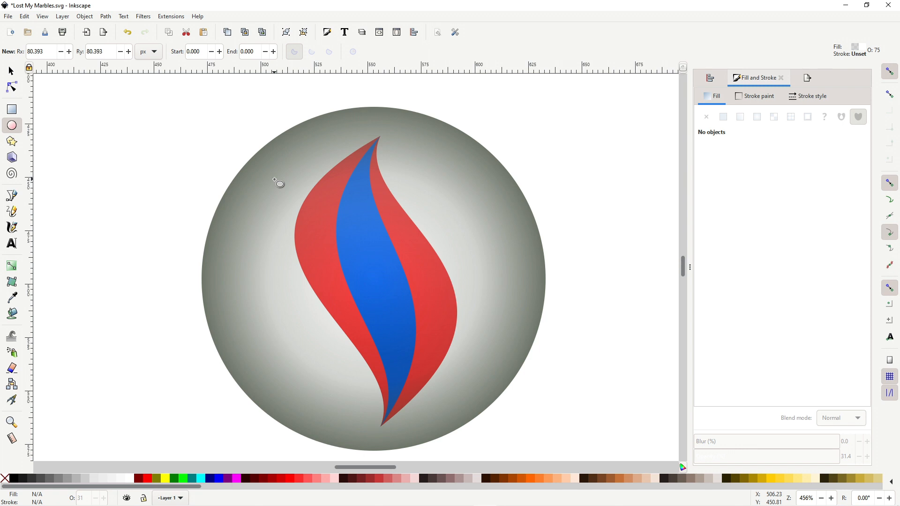
pyautogui.moveTo(279, 165); pyautogui.dragTo(368, 255)
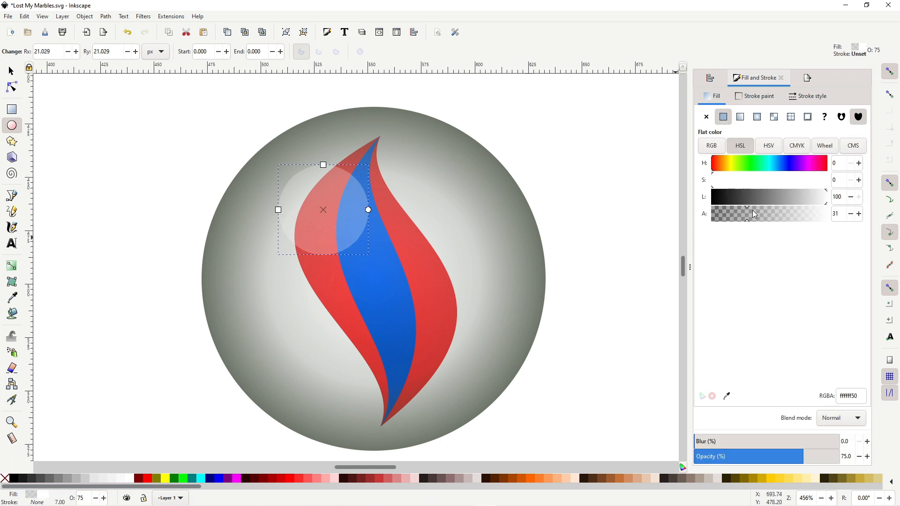
pyautogui.moveTo(807, 222); pyautogui.dragTo(840, 216)
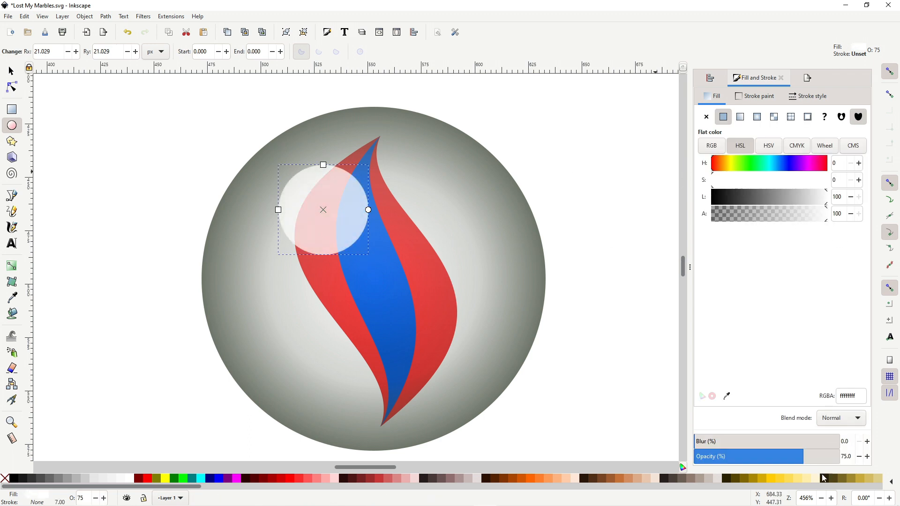
pyautogui.moveTo(825, 458); pyautogui.dragTo(839, 457)
# Place the white circle nearer the marble's upper-left edge at about 46 px wide and fill it with a white-to-transparent radial gradient
pyautogui.press('s')
pyautogui.moveTo(323, 210); pyautogui.dragTo(309, 200)
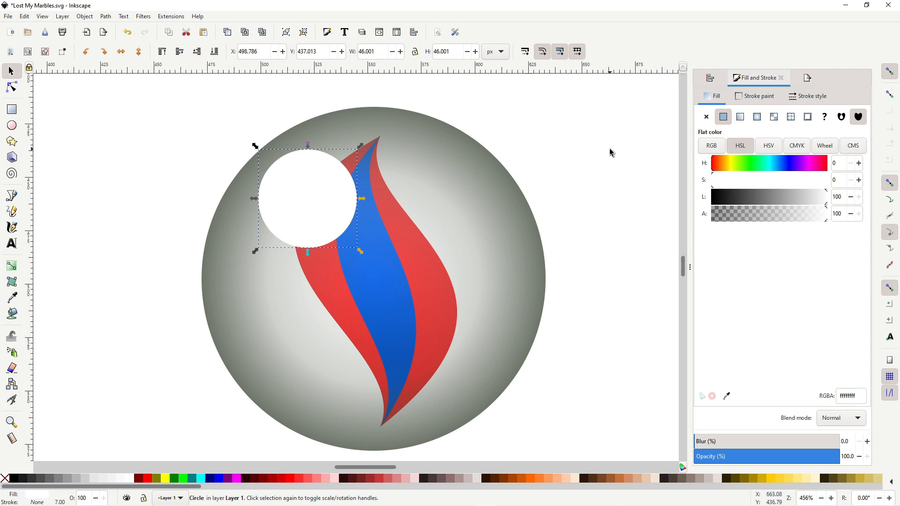
pyautogui.click(760, 121)
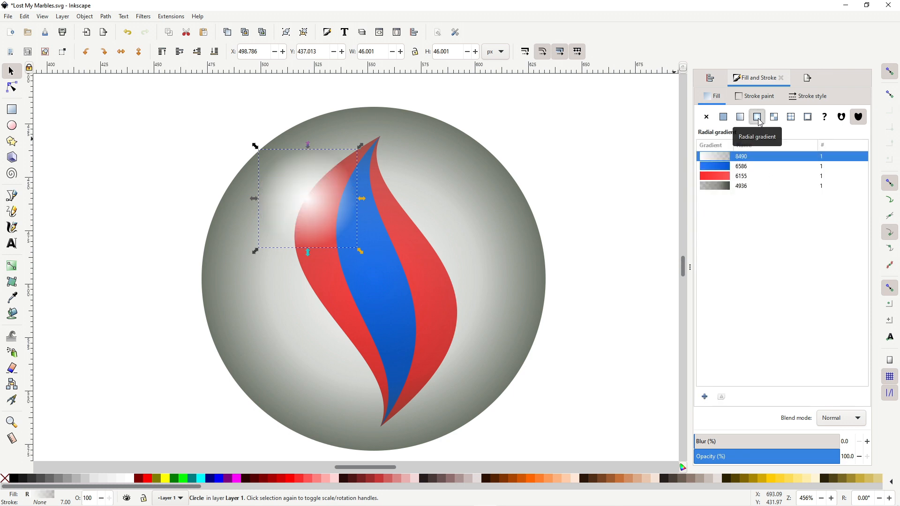
# Enlarge the white highlight to about 61.5 px wide and adjust its position on the marble's upper left
pyautogui.press('>')
pyautogui.press('>')
pyautogui.press('>')
pyautogui.press('>')
pyautogui.press('>')
pyautogui.press('>')
pyautogui.press('>')
pyautogui.press('>')
pyautogui.moveTo(312, 201)
pyautogui.mouseDown()
pyautogui.moveTo(322, 205)
pyautogui.moveTo(305, 178)
pyautogui.moveTo(316, 203)
pyautogui.moveTo(316, 195)
pyautogui.mouseUp()
pyautogui.click(563, 197)
# Draw a flat black ellipse about 158 by 25 px across the marble's base, extending past its right side
pyautogui.scroll(-2, 564, 197)
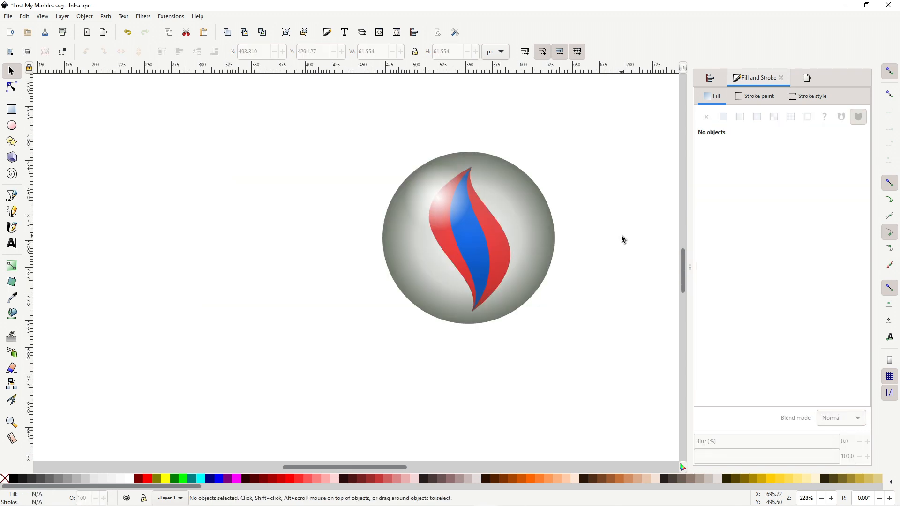
pyautogui.scroll(2, 621, 240)
pyautogui.scroll(2, 585, 238)
pyautogui.scroll(-2, 585, 241)
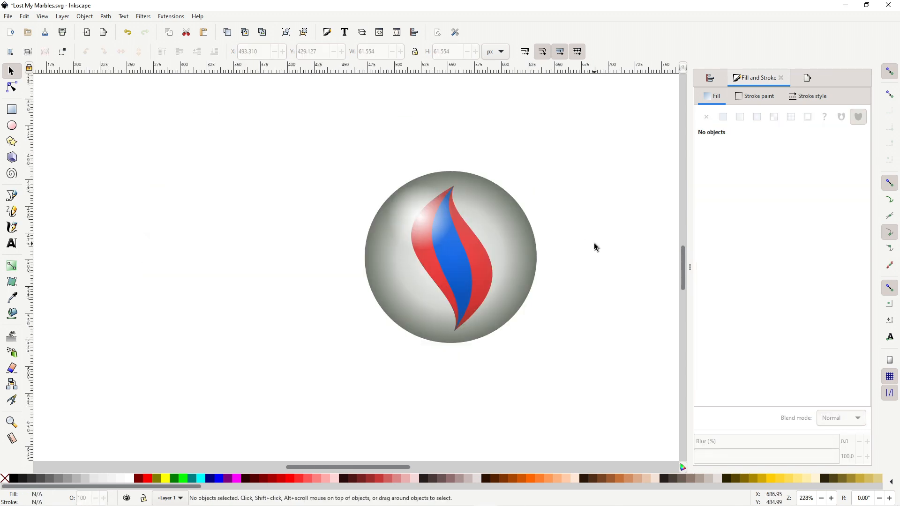
pyautogui.scroll(2, 512, 351)
pyautogui.scroll(4, 422, 319)
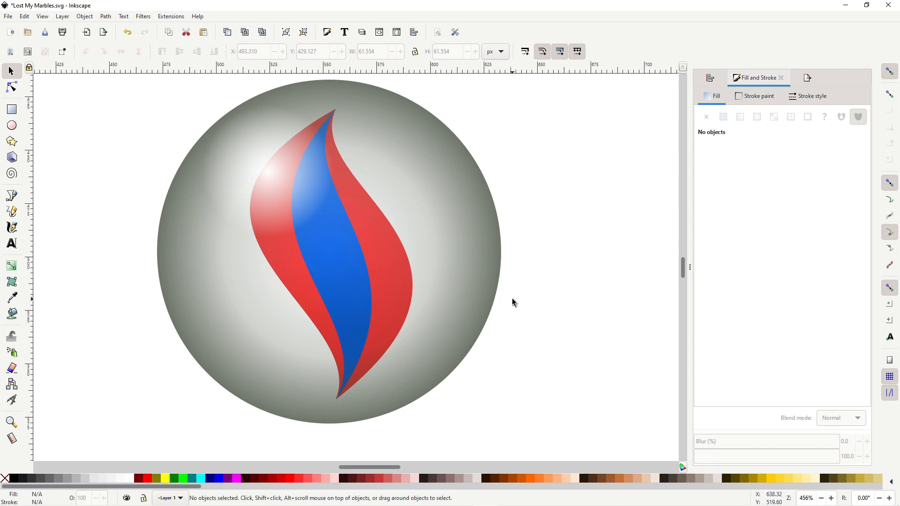
pyautogui.click(13, 126)
pyautogui.scroll(-2, 277, 231)
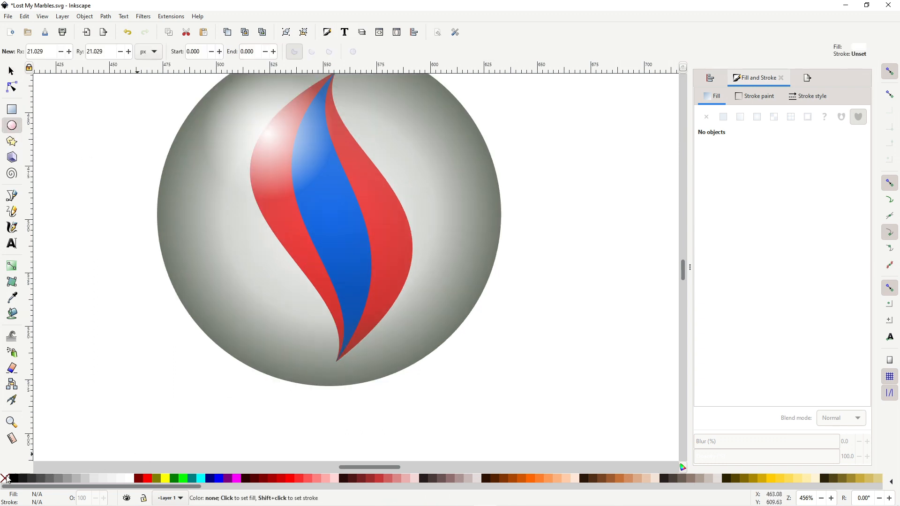
pyautogui.click(13, 478)
pyautogui.moveTo(242, 357); pyautogui.dragTo(580, 408)
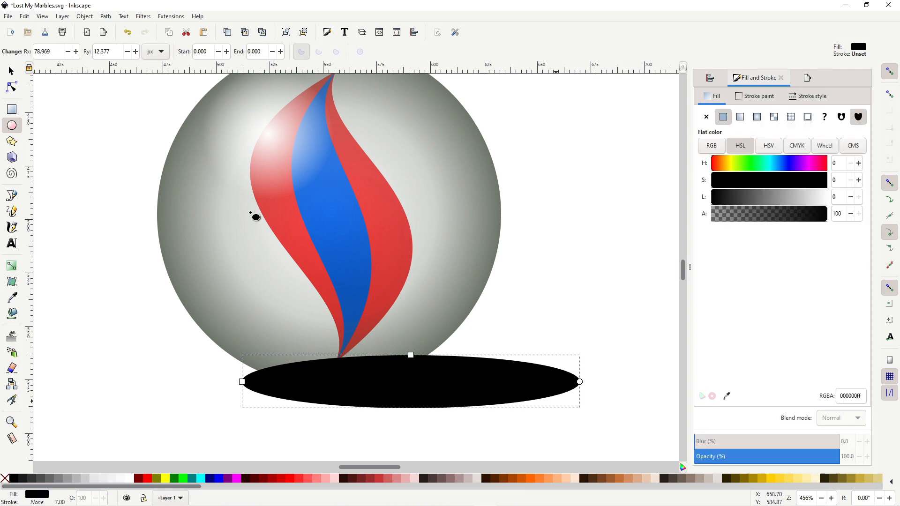
# Place the black ellipse behind the marble's lower right and fill it with a radial gradient fading from black to transparent
pyautogui.click(11, 71)
pyautogui.moveTo(480, 397); pyautogui.dragTo(470, 394)
pyautogui.click(209, 55)
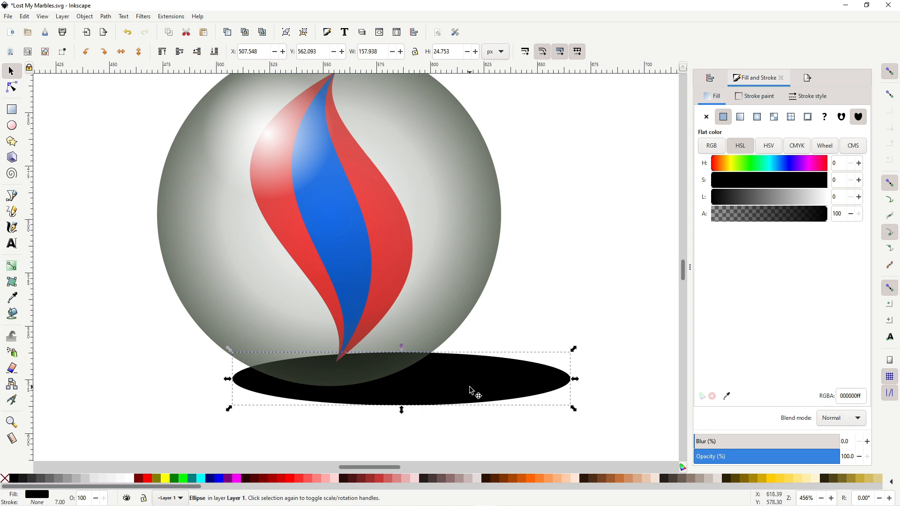
pyautogui.moveTo(474, 392); pyautogui.dragTo(481, 387)
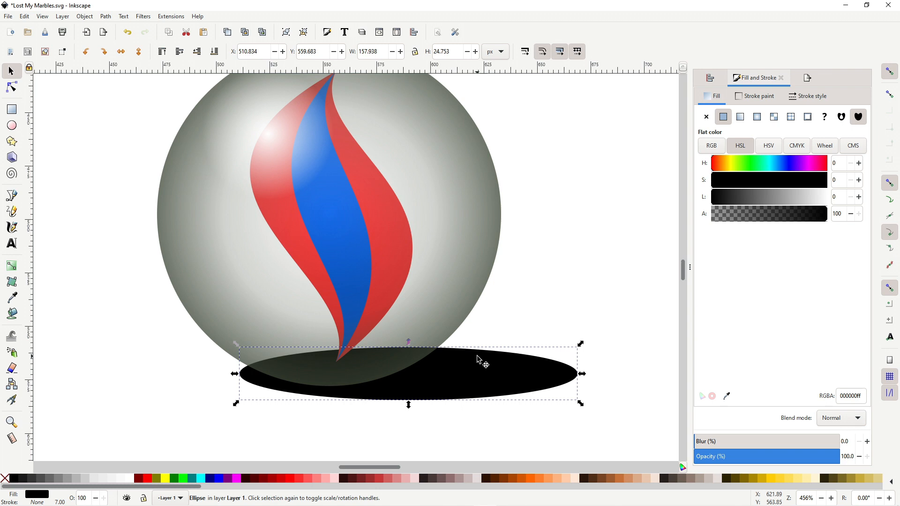
pyautogui.click(758, 119)
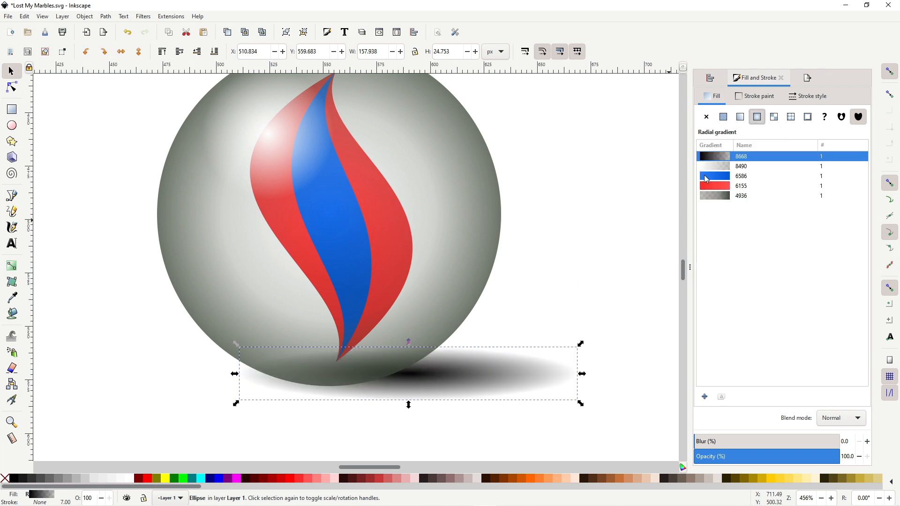
# Reverse the shadow ellipse's radial gradient to transparent centre and black edge, then shift it slightly right and up and narrow it to about 155 px
pyautogui.click(12, 266)
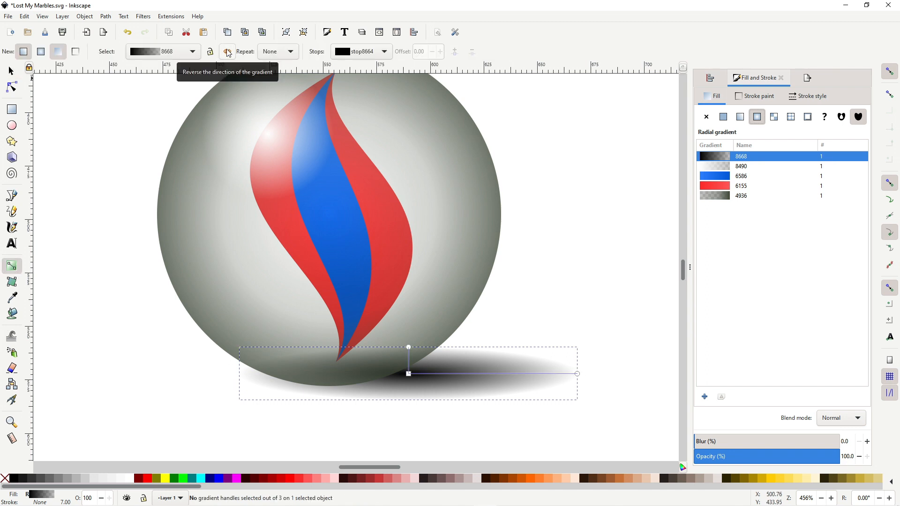
pyautogui.click(228, 53)
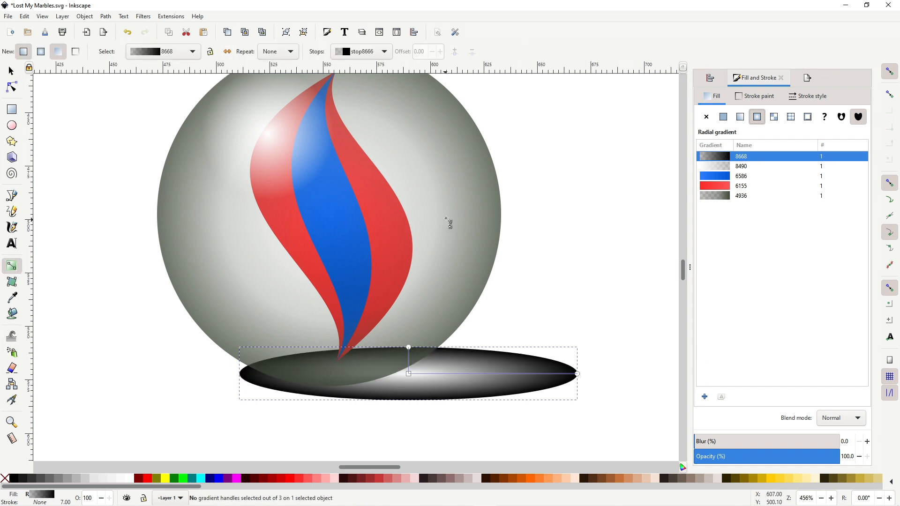
pyautogui.press('s')
pyautogui.moveTo(496, 378); pyautogui.dragTo(507, 378)
pyautogui.moveTo(593, 374); pyautogui.dragTo(585, 373)
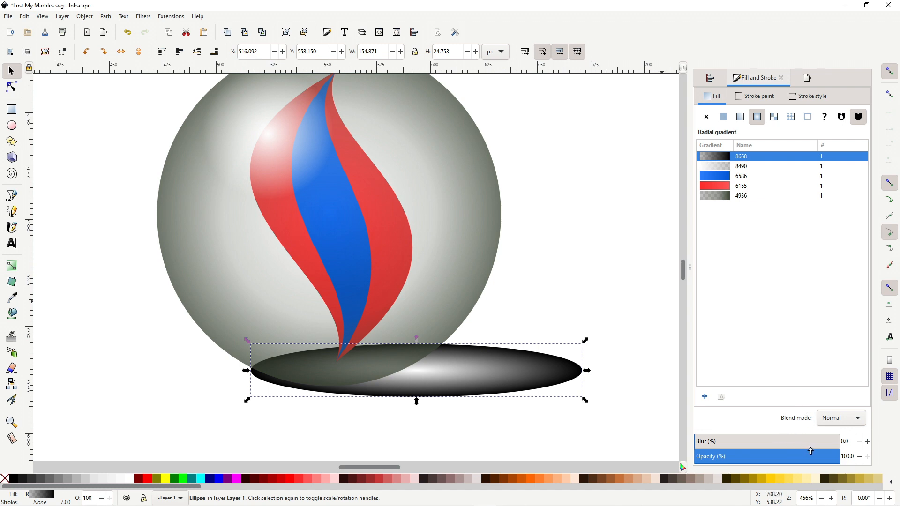
# Set the shadow ellipse's opacity to 75% and blur to 25%, nudging it slightly down and left
pyautogui.moveTo(811, 452); pyautogui.dragTo(804, 456)
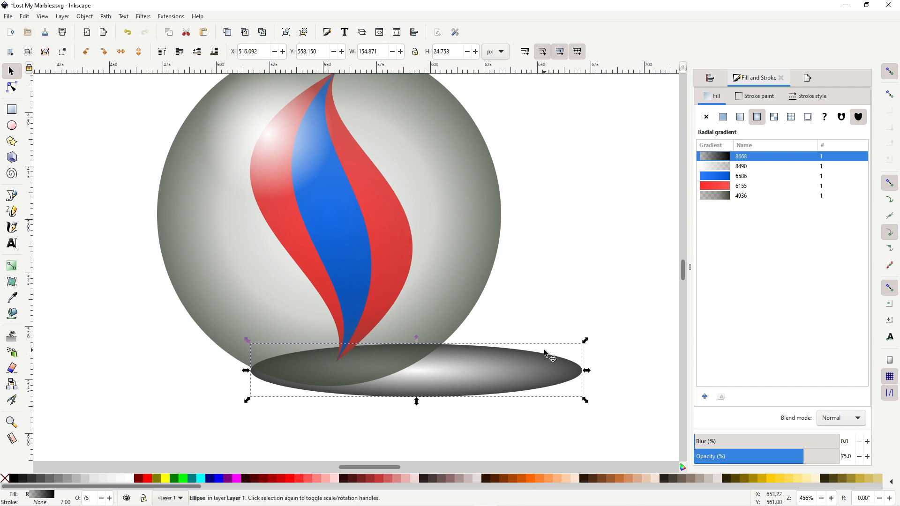
pyautogui.moveTo(526, 369); pyautogui.dragTo(525, 370)
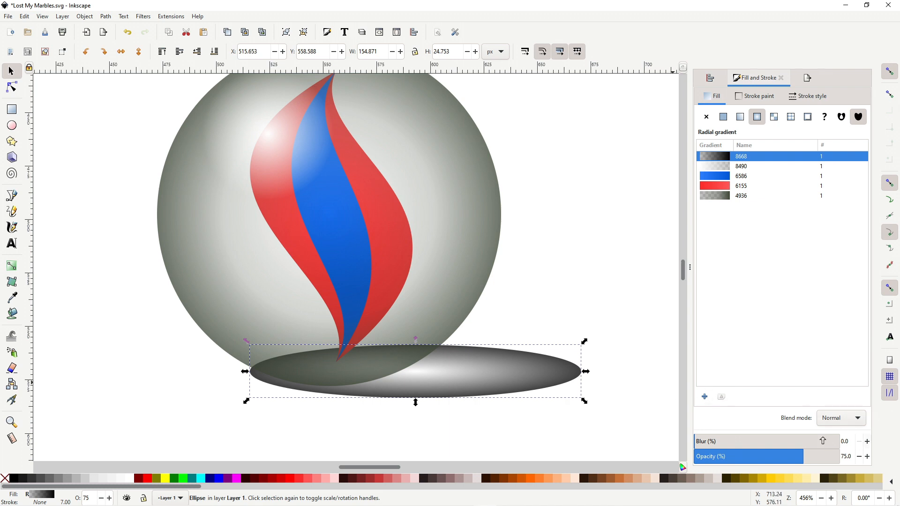
pyautogui.click(868, 443)
pyautogui.moveTo(852, 442); pyautogui.dragTo(812, 444)
pyautogui.write('25')
pyautogui.press('Return')
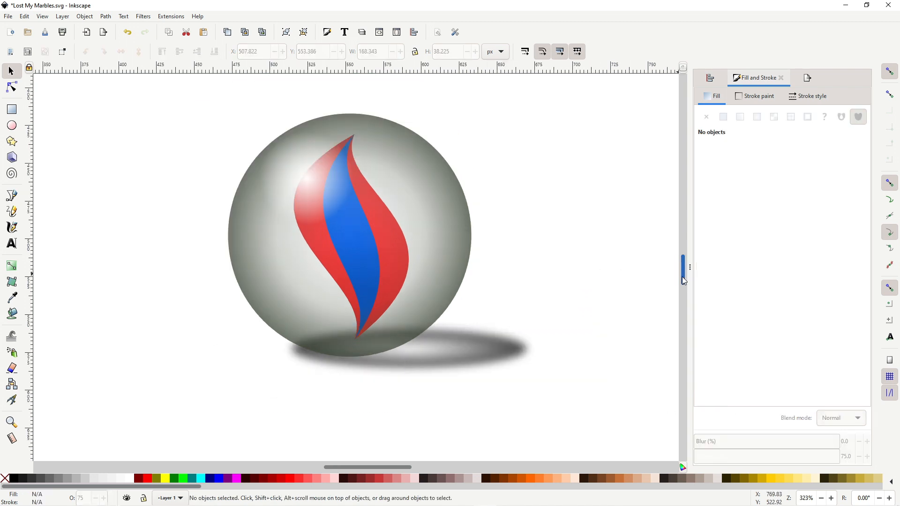
# Move the blurred shadow slightly right and up under the marble, to about X 510.9, Y 551.8 px, and deselect it
pyautogui.scroll(2, 683, 270)
pyautogui.moveTo(448, 390); pyautogui.dragTo(471, 374)
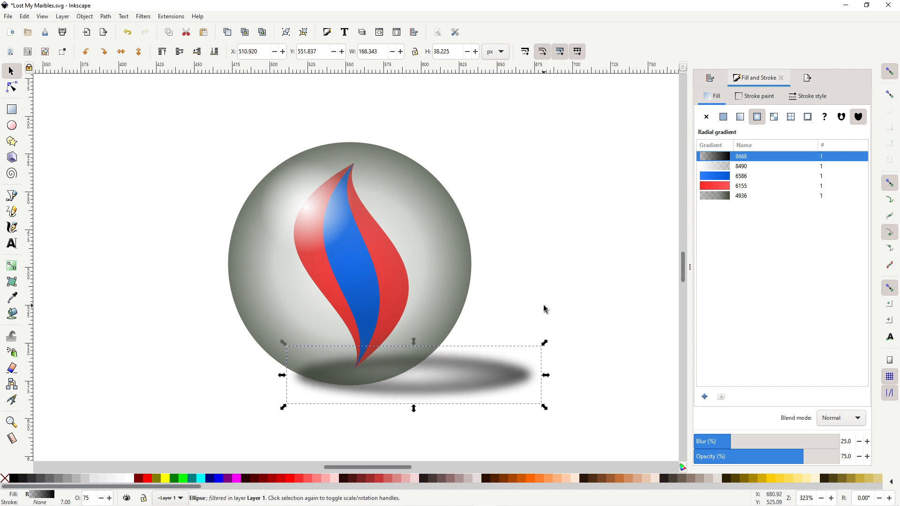
pyautogui.click(618, 239)
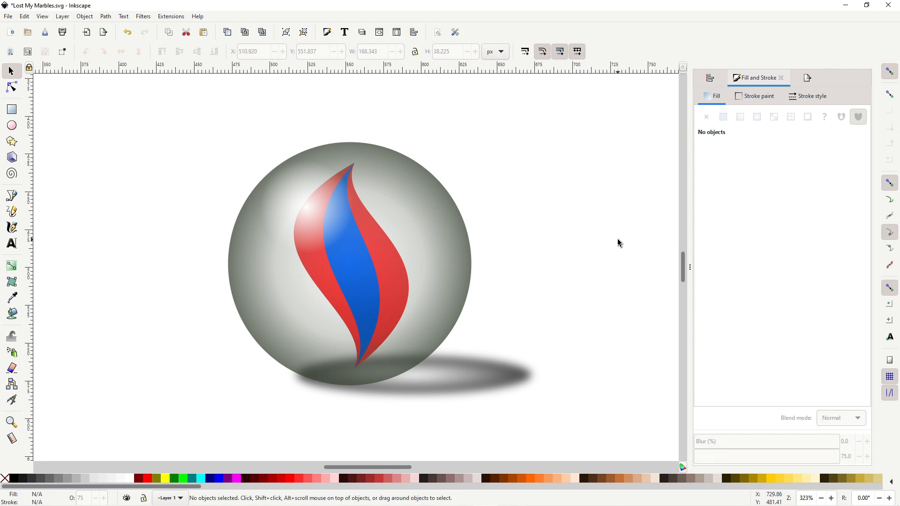